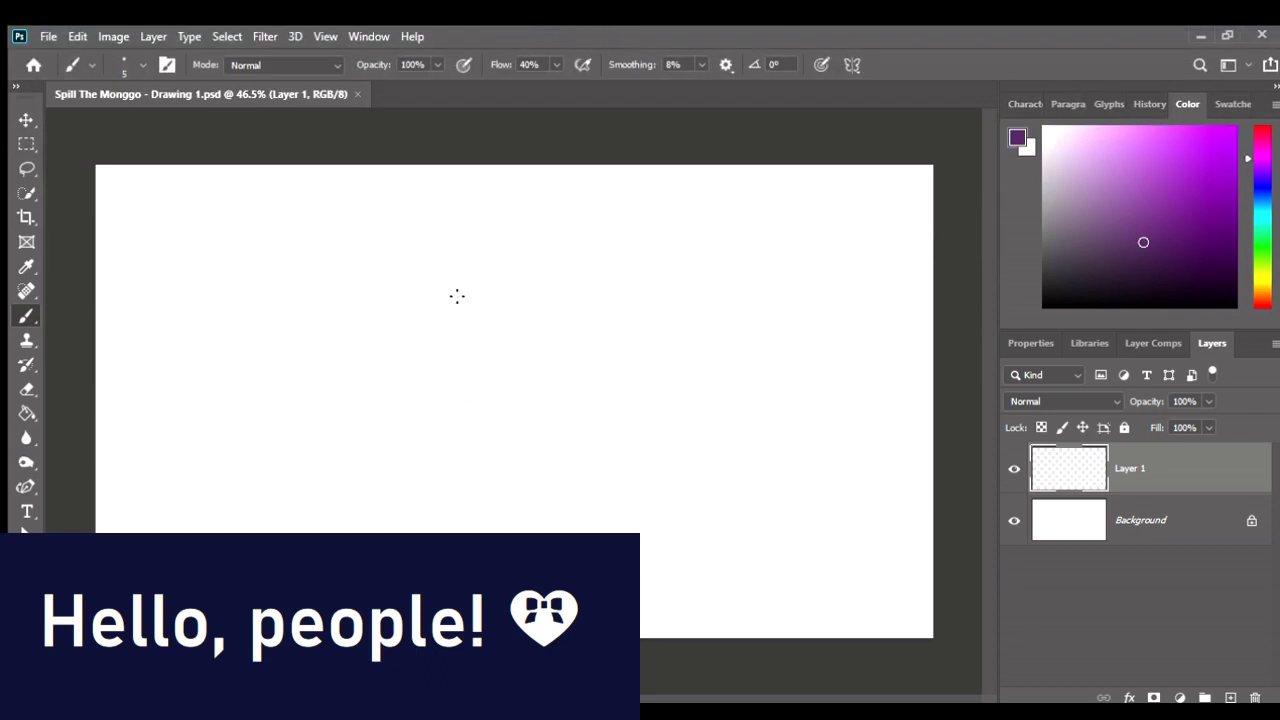
Sketch a curved purple head arc, extending it downward and over the top of the head.
mouse_move(431, 331)
left_mouse_down()
mouse_move(463, 266)
mouse_move(433, 352)
left_mouse_up()
scroll(431, 363, "up", 1)
left_click_drag(430, 305, 435, 408)
mouse_move(424, 342)
left_mouse_down()
mouse_move(420, 388)
mouse_move(466, 449)
left_mouse_up()
left_click_drag(432, 394, 520, 466)
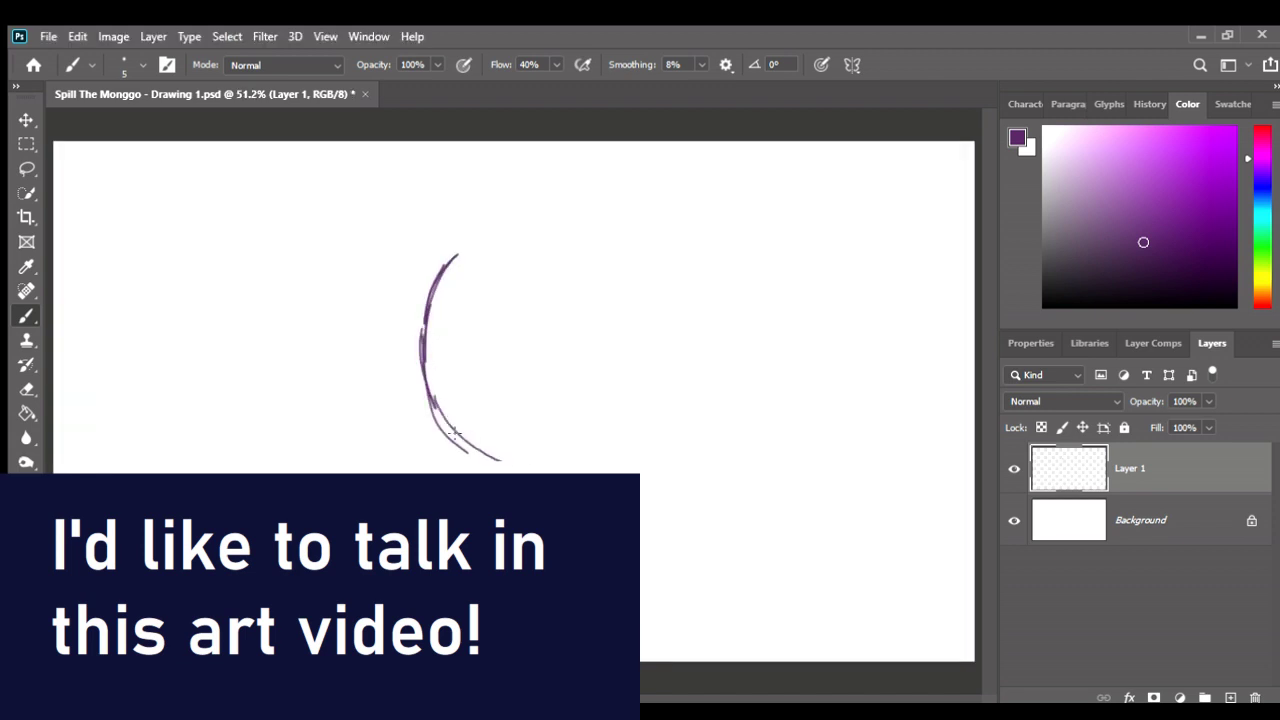
left_click_drag(432, 405, 527, 468)
mouse_move(458, 266)
left_mouse_down()
mouse_move(540, 230)
mouse_move(529, 394)
mouse_move(657, 543)
left_mouse_up()
Erase the whole head arc with a much larger eraser.
key("e")
key("bracketright")
key("bracketright")
key("bracketright")
left_click_drag(520, 450, 657, 543)
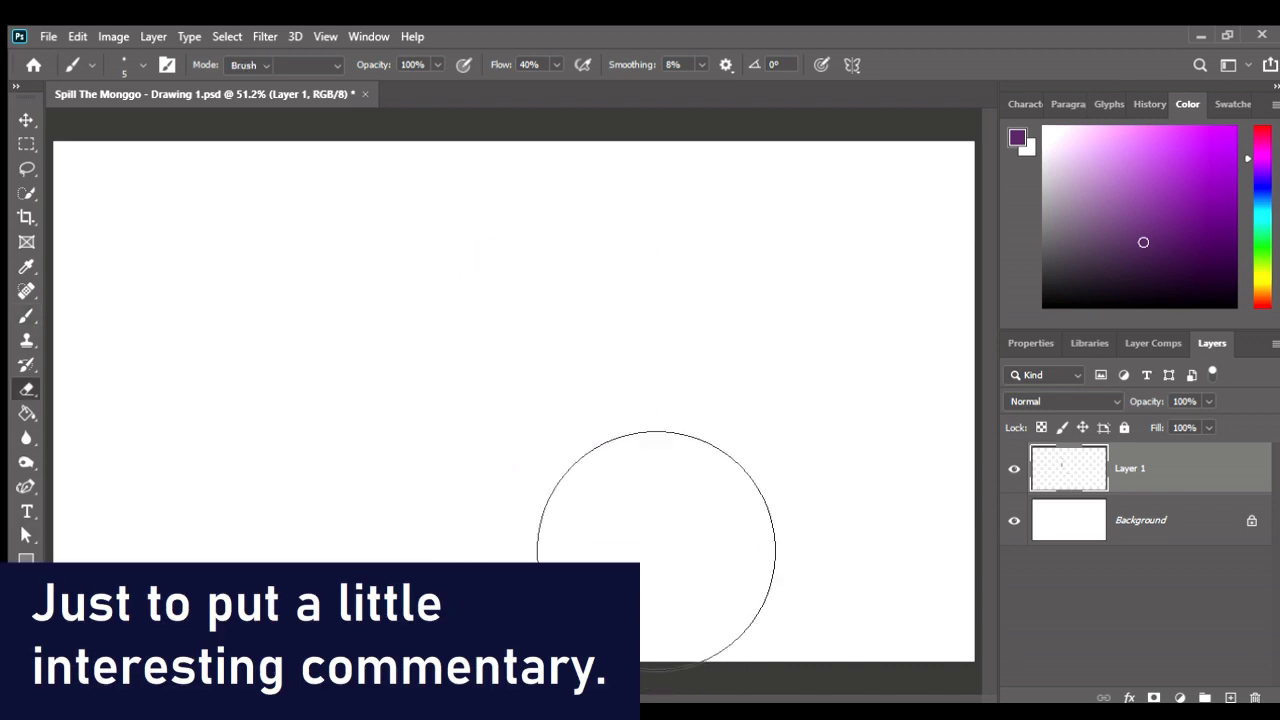
Draw a vertical face guide line and a curved horizontal guide crossing it.
key("b")
left_click_drag(532, 207, 524, 476)
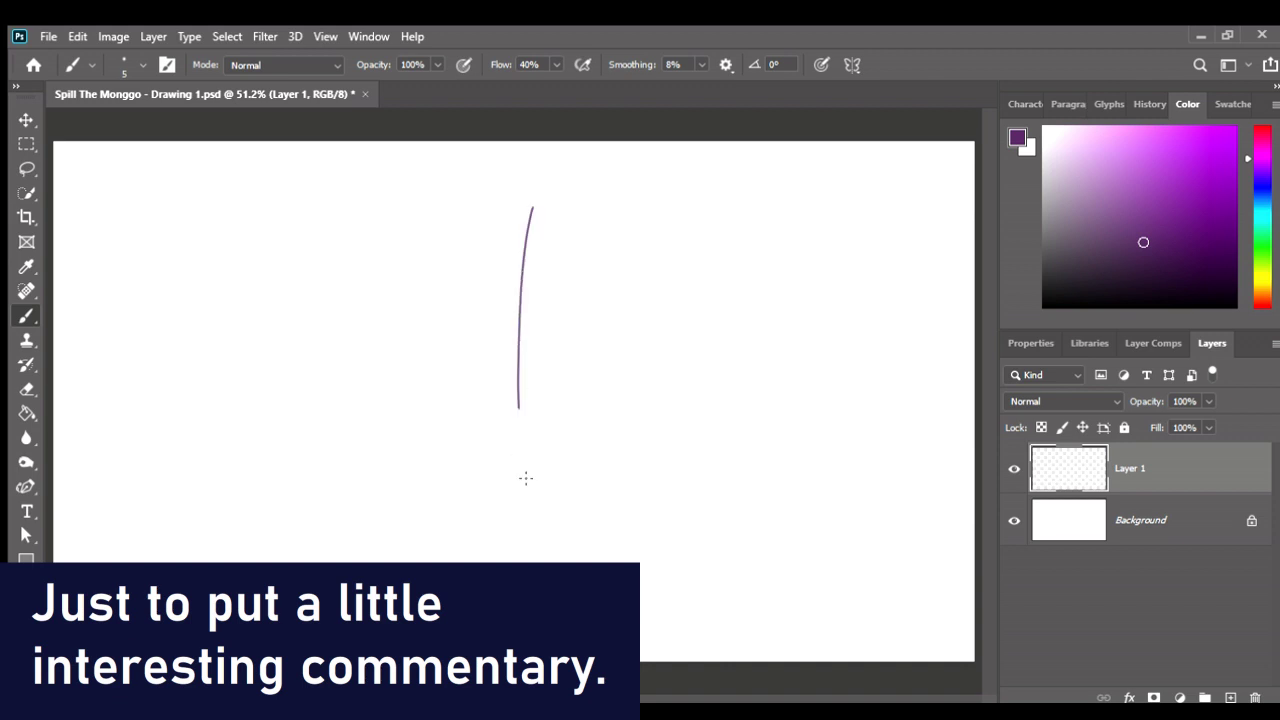
left_click_drag(490, 335, 652, 410)
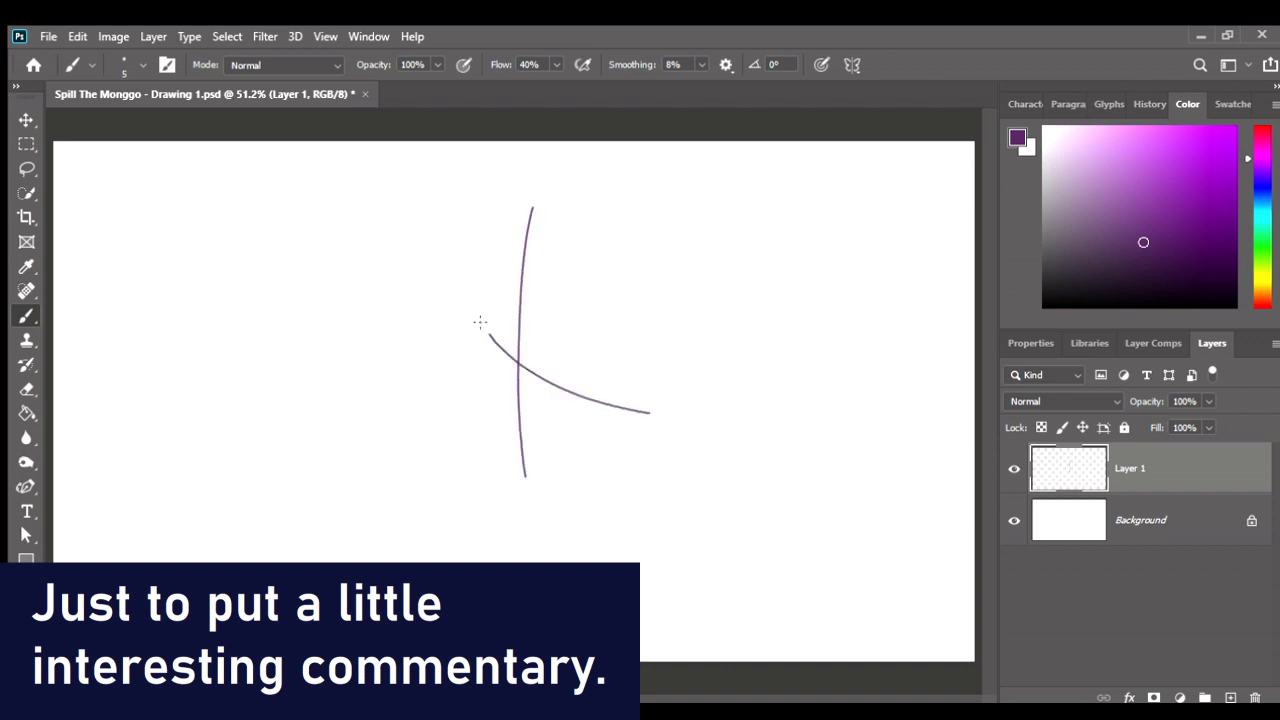
key("ctrl+z")
mouse_move(480, 322)
left_mouse_down()
mouse_move(588, 403)
mouse_move(640, 407)
left_mouse_up()
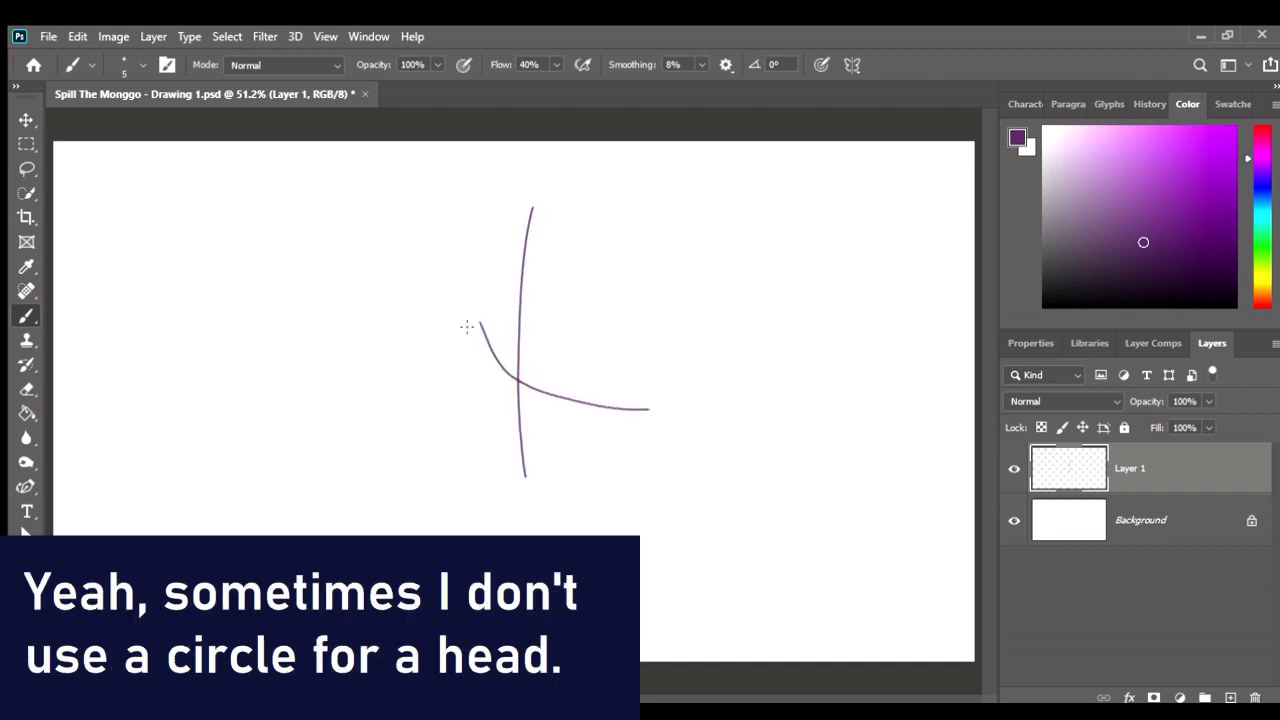
key("ctrl+z")
left_click_drag(472, 328, 650, 392)
Sketch the left side of the face, the diagonal jawline and the jaw's bottom edge.
left_click_drag(459, 274, 466, 308)
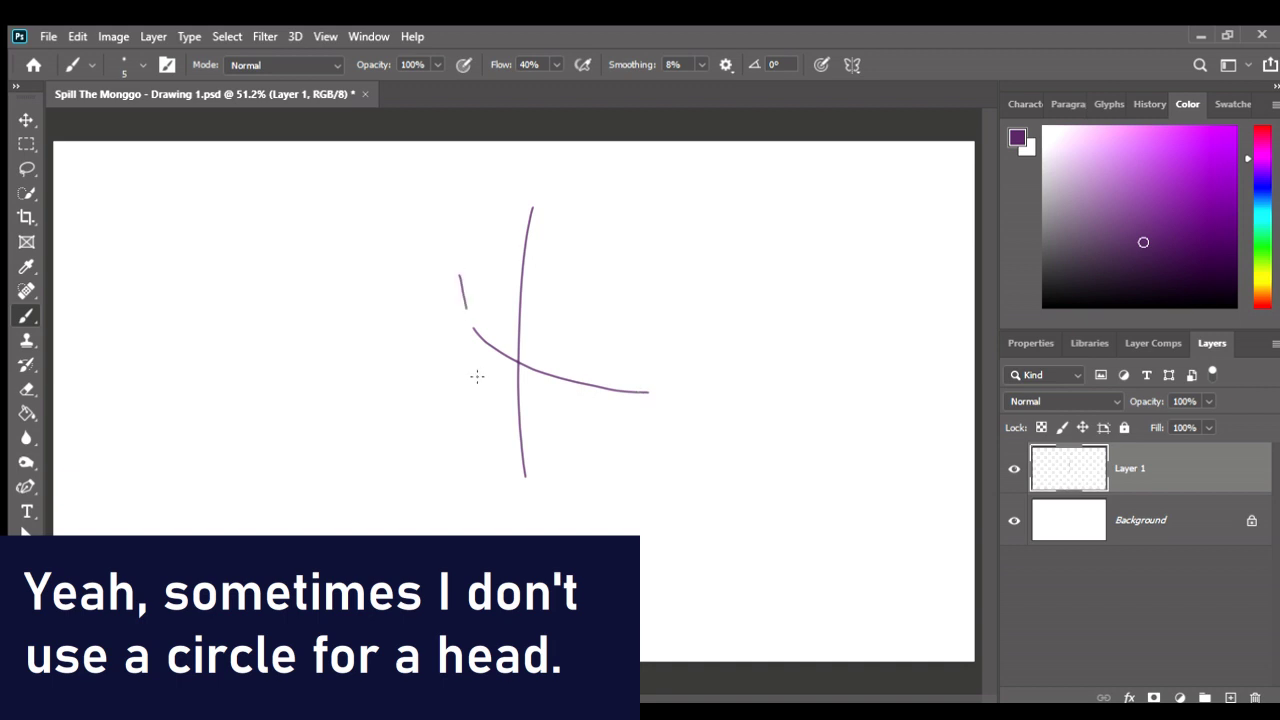
left_click_drag(477, 376, 460, 291)
mouse_move(478, 386)
left_mouse_down()
mouse_move(522, 480)
mouse_move(478, 388)
left_mouse_up()
left_click_drag(608, 471, 627, 464)
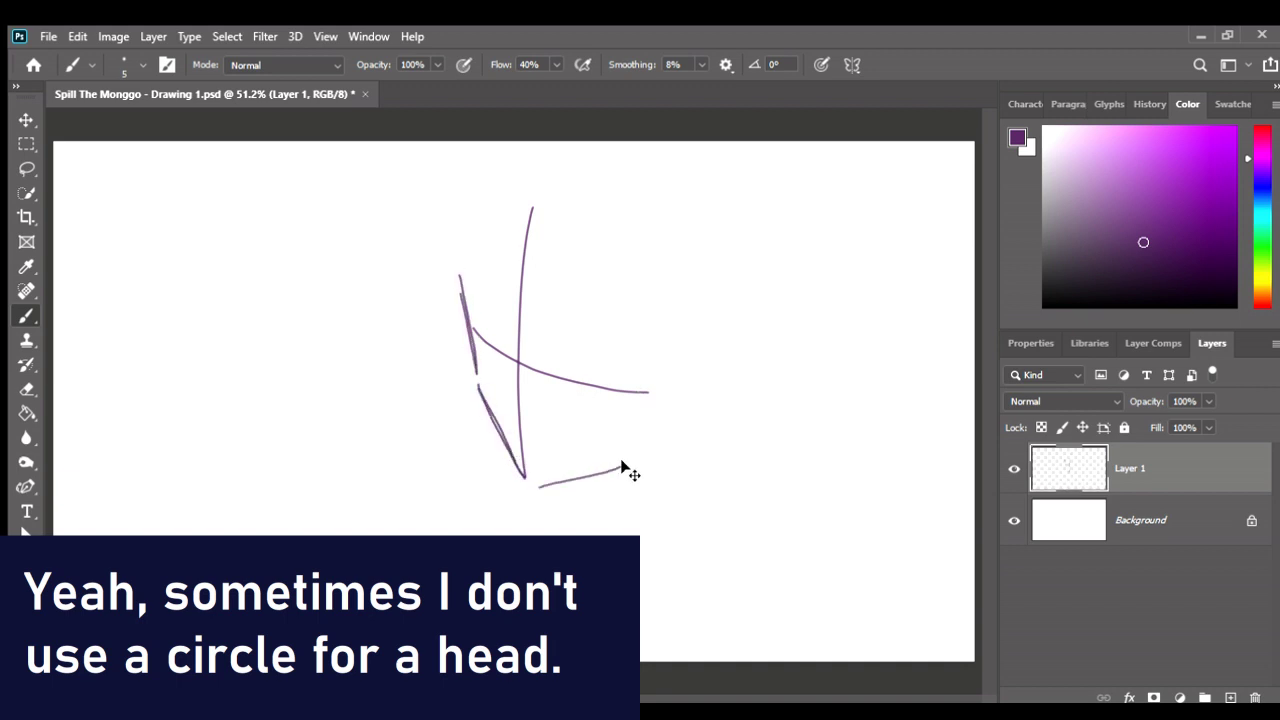
key("ctrl+z")
left_click_drag(530, 481, 625, 465)
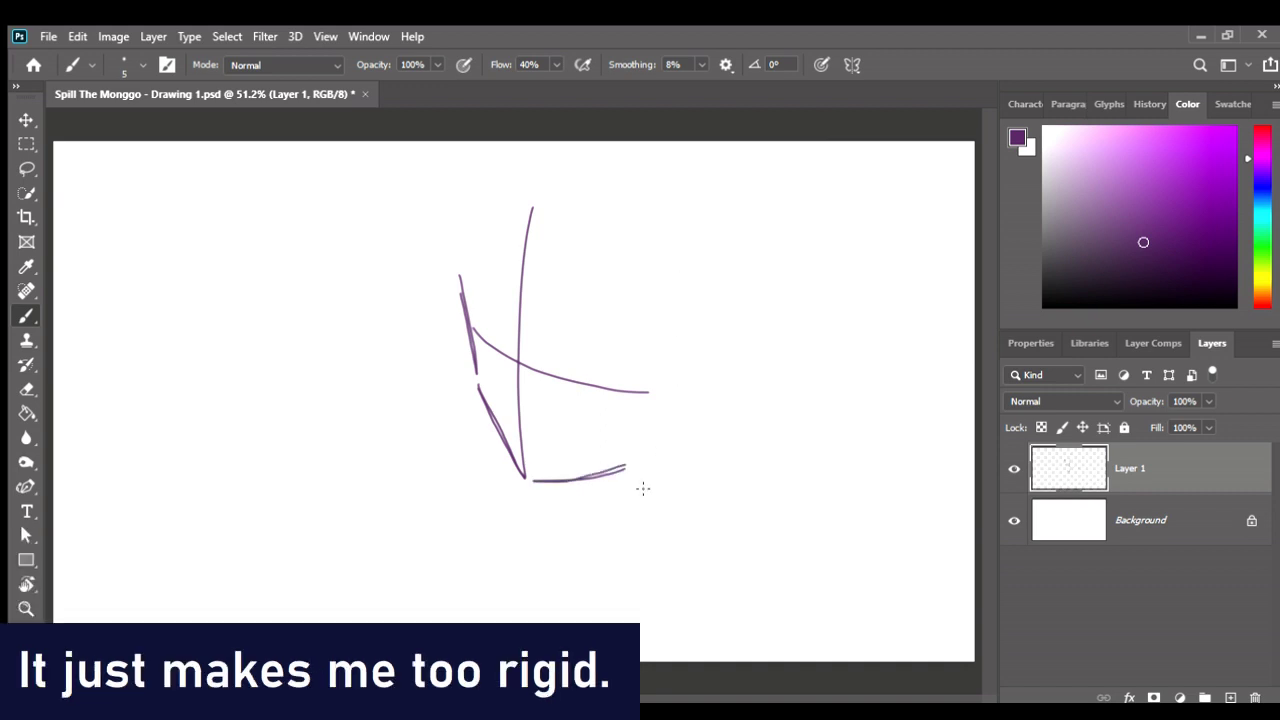
Draw the right-side face curve and the ear, erasing stray strokes with a smaller eraser.
left_click_drag(676, 282, 638, 500)
left_click_drag(680, 375, 720, 355)
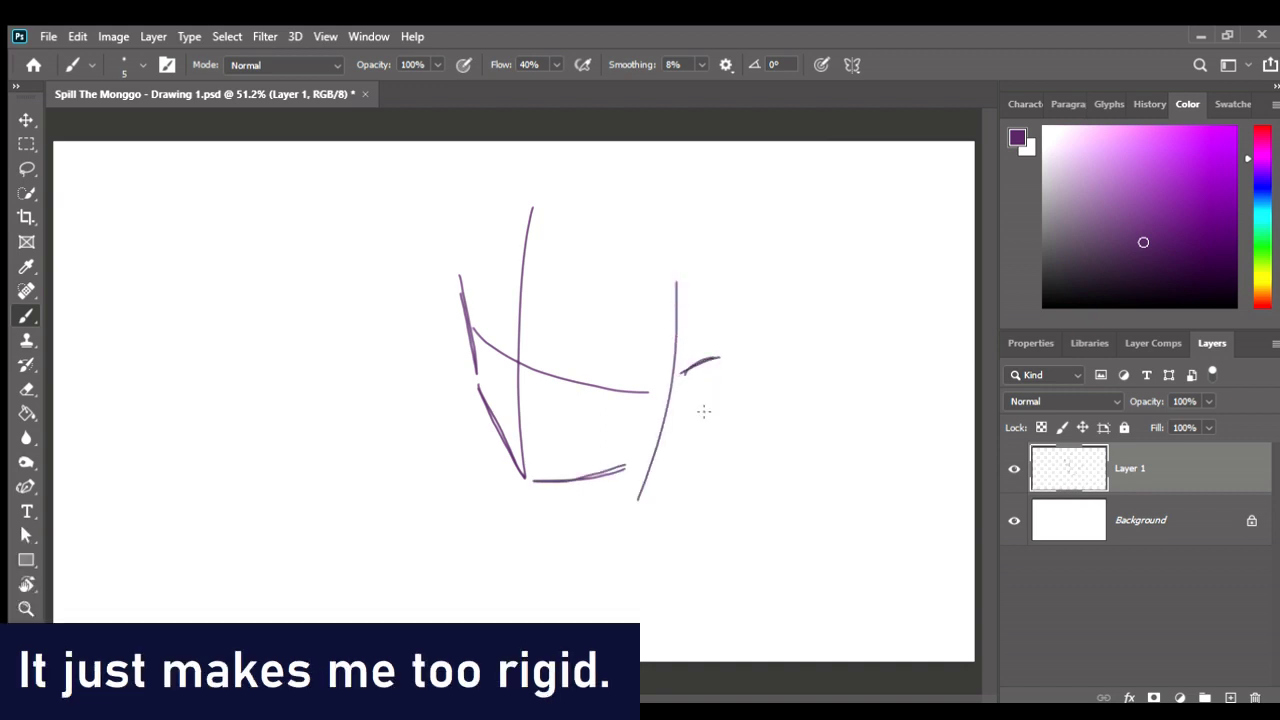
mouse_move(668, 437)
left_mouse_down()
mouse_move(718, 362)
mouse_move(837, 537)
left_mouse_up()
key("e")
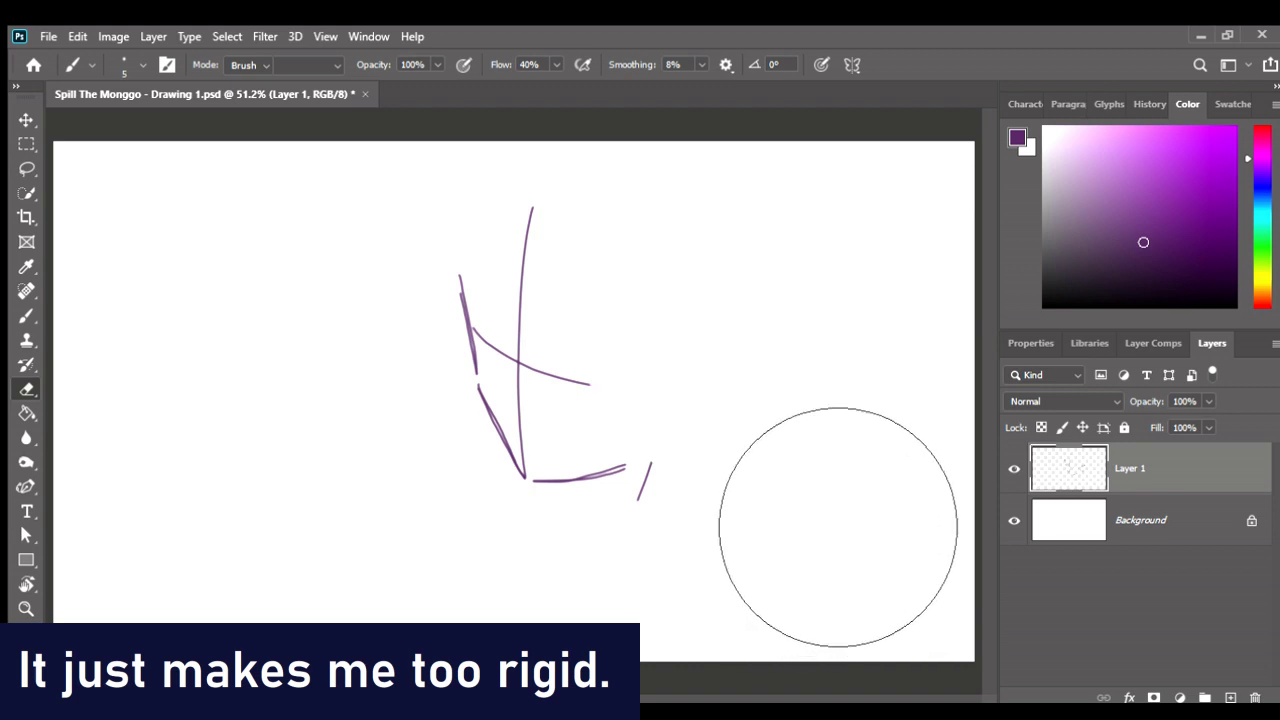
mouse_move(700, 475)
left_mouse_down()
mouse_move(751, 394)
mouse_move(737, 423)
left_mouse_up()
key("ctrl+z")
key("ctrl+z")
key("bracketleft")
key("bracketleft")
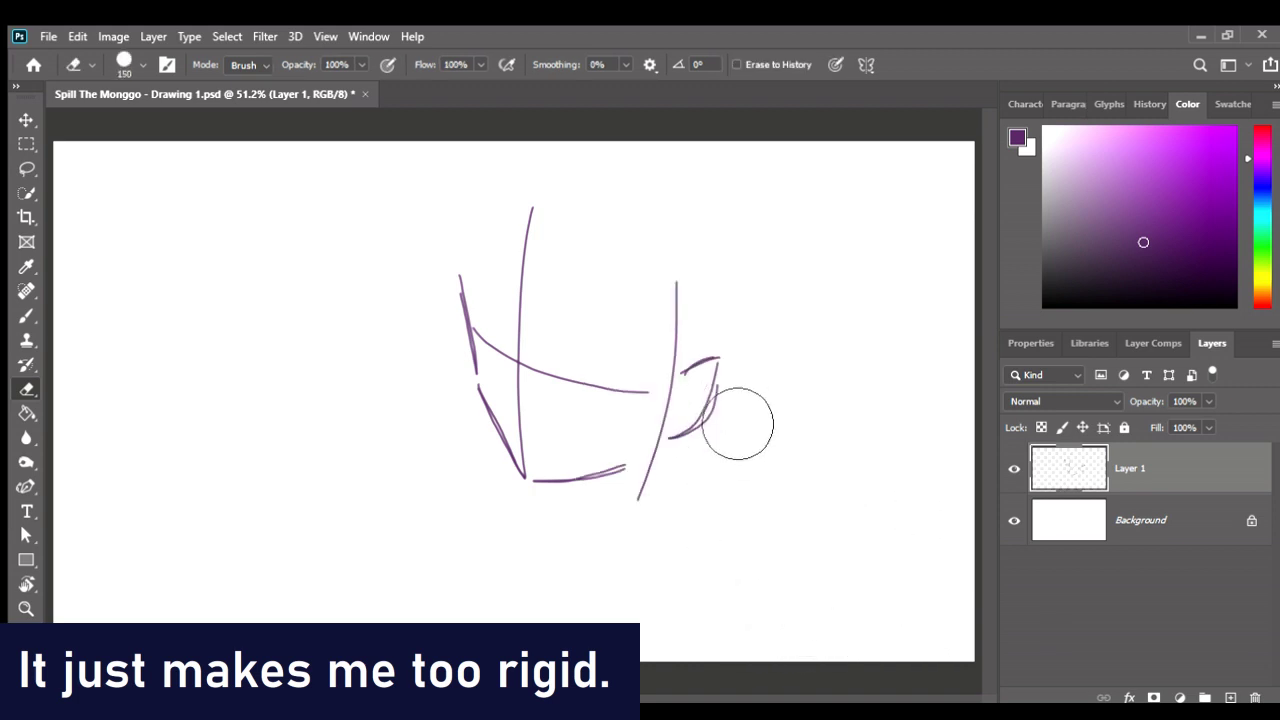
mouse_move(690, 370)
left_mouse_down()
mouse_move(743, 434)
mouse_move(674, 432)
left_mouse_up()
key("b")
key("b")
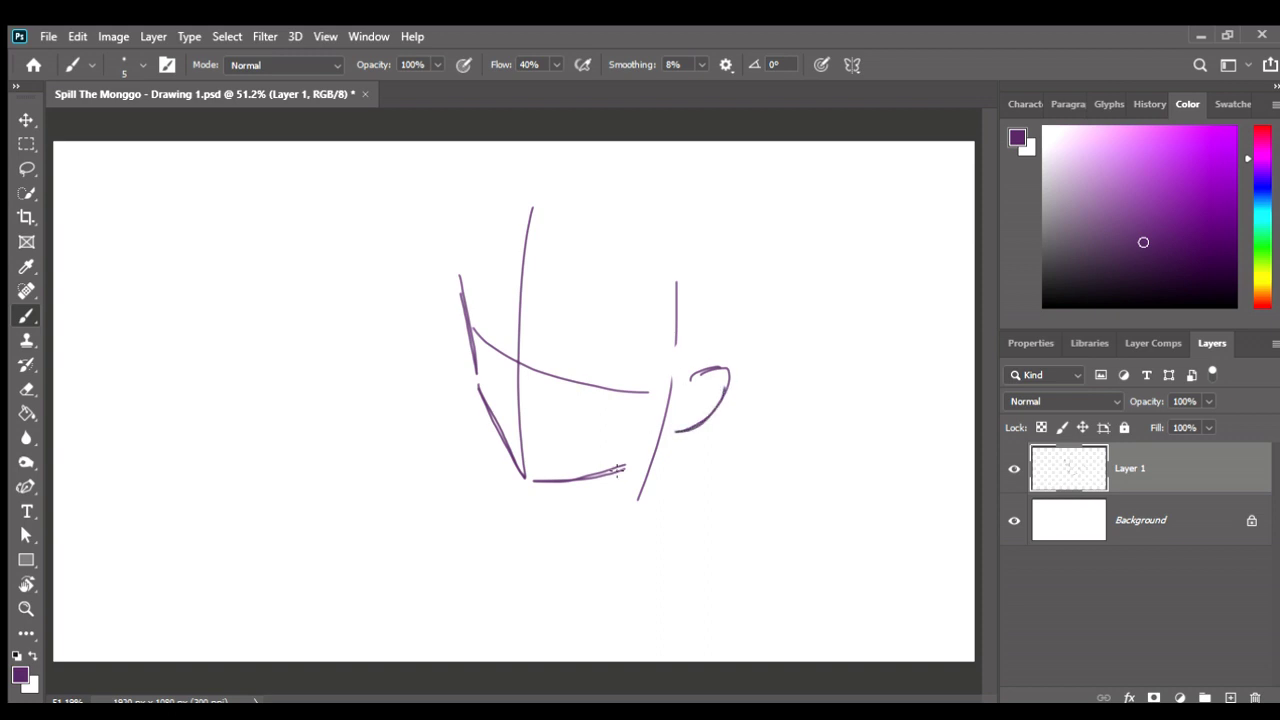
Extend the jawline toward the ear and redraw a rounded chin below the jaw.
left_click_drag(620, 470, 660, 436)
mouse_move(563, 480)
left_mouse_down()
mouse_move(570, 508)
mouse_move(640, 510)
left_mouse_up()
key("ctrl+z")
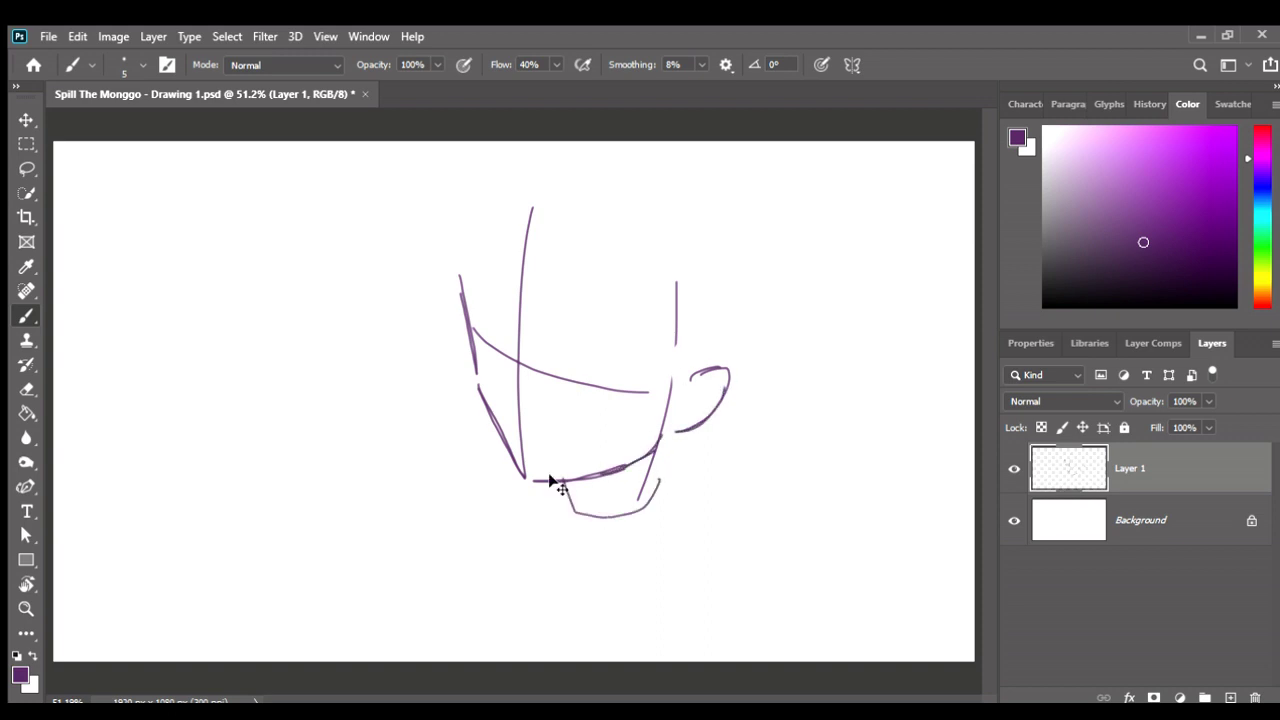
key("ctrl+z")
mouse_move(570, 490)
left_mouse_down()
mouse_move(586, 514)
mouse_move(643, 486)
mouse_move(657, 450)
mouse_move(660, 488)
mouse_move(660, 437)
left_mouse_up()
Erase the chin strokes and add a short stroke below the jaw.
key("e")
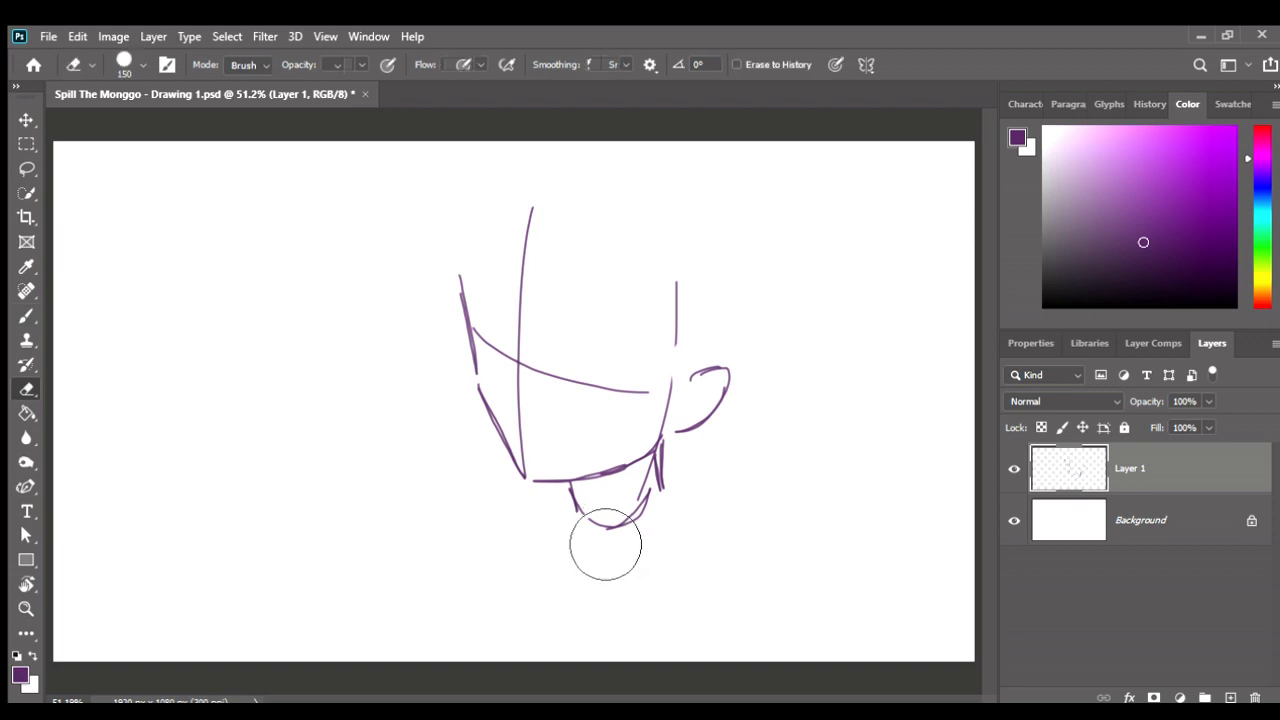
left_click_drag(606, 549, 709, 514)
key("b")
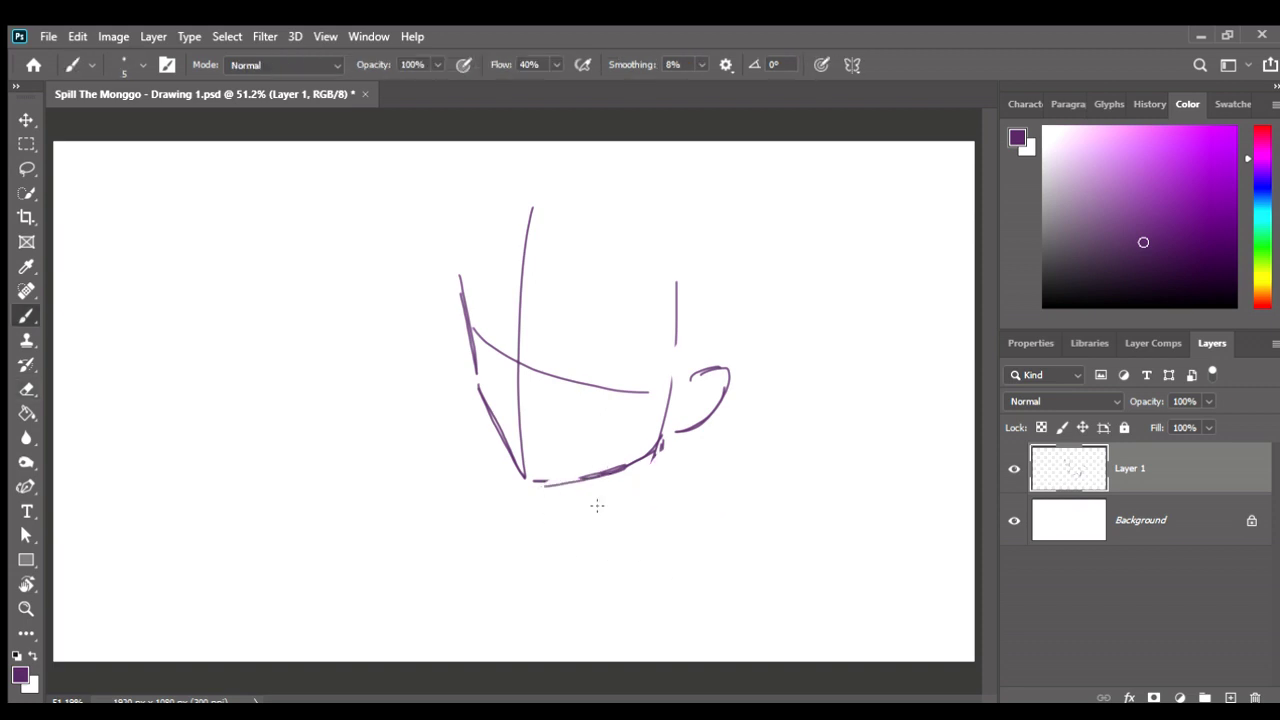
mouse_move(597, 506)
left_mouse_down()
mouse_move(589, 487)
mouse_move(686, 483)
left_mouse_up()
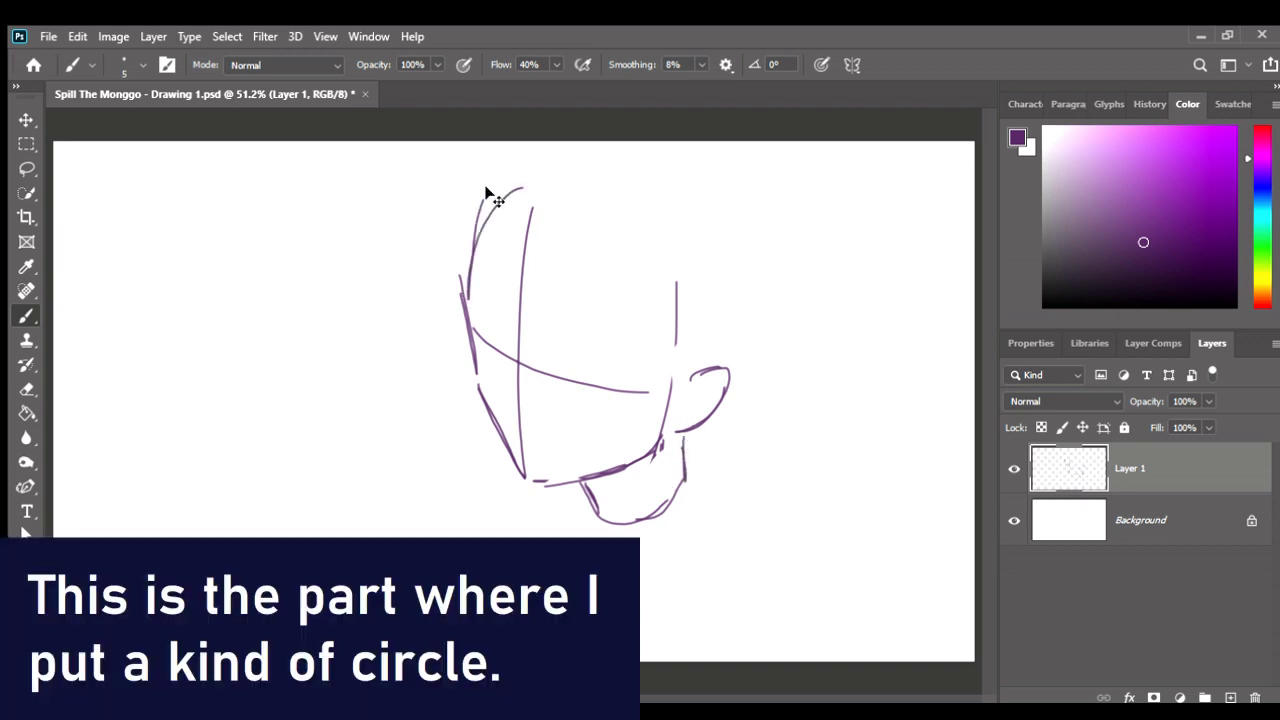
Sketch the upper-left head curves and back of the head, discarding the arcs across the top.
left_click_drag(460, 300, 492, 192)
left_click_drag(458, 262, 488, 167)
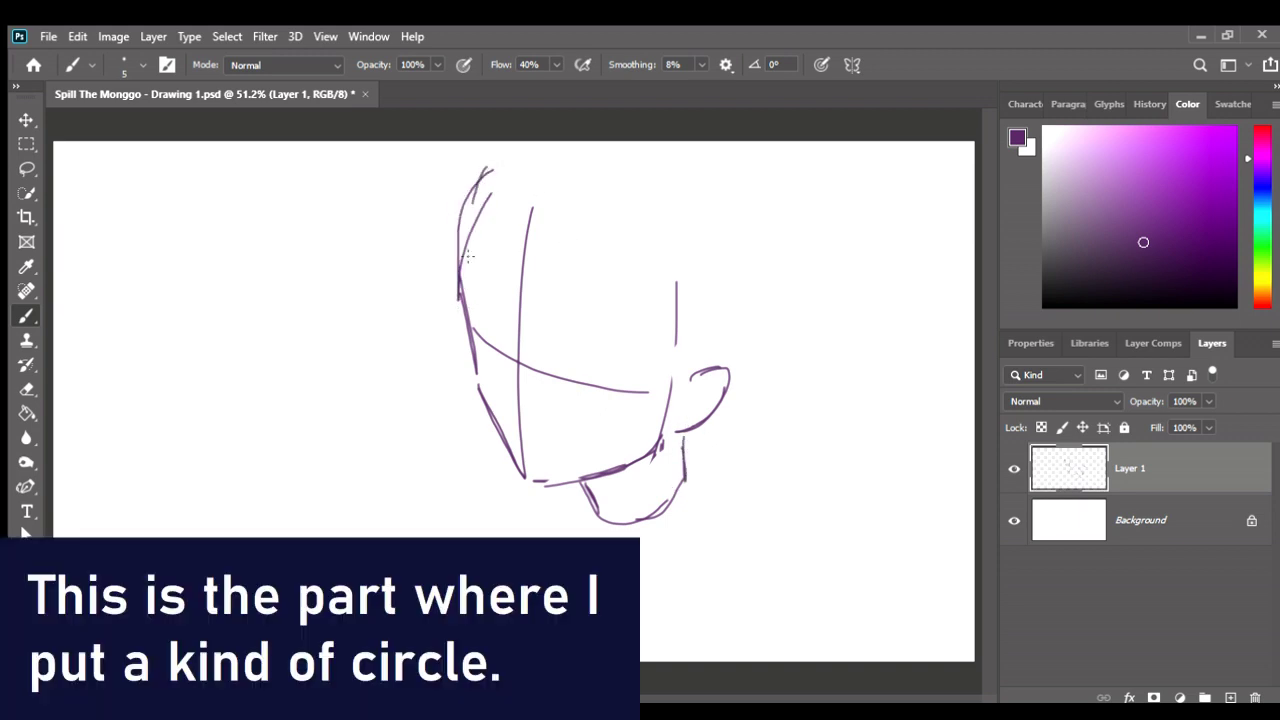
left_click_drag(466, 252, 474, 200)
left_click_drag(777, 218, 752, 366)
left_click_drag(788, 258, 750, 368)
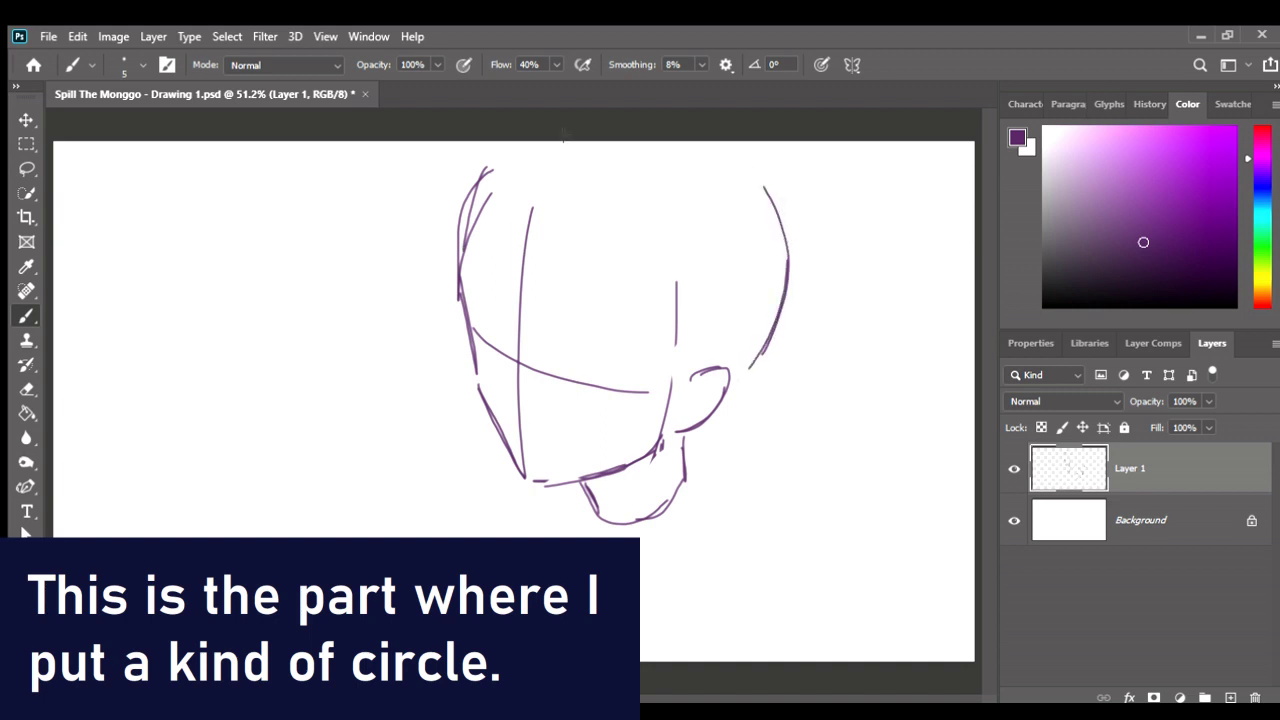
left_click_drag(476, 212, 500, 168)
left_click_drag(472, 220, 520, 150)
left_click_drag(766, 192, 704, 142)
mouse_move(612, 141)
left_mouse_down()
mouse_move(524, 168)
mouse_move(529, 148)
left_mouse_up()
key("ctrl+z")
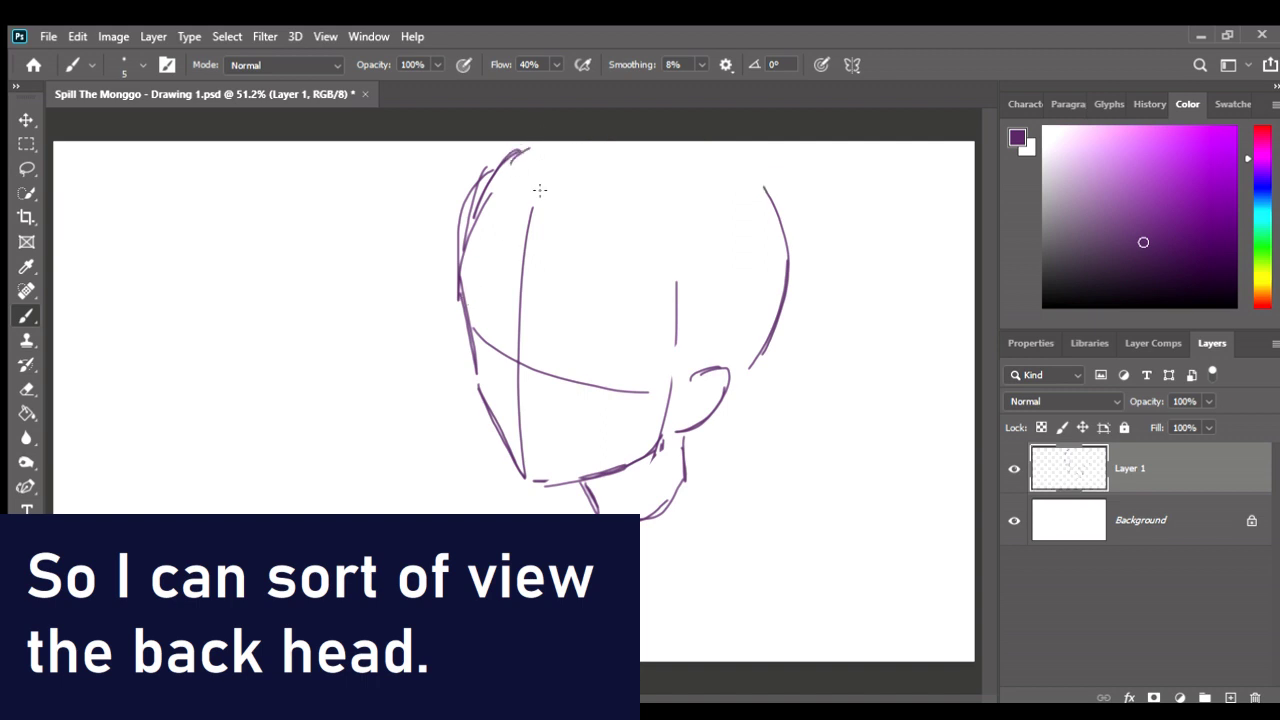
Zoom in, erase the upper guide line and stray strands, and reinforce the left head outline.
scroll(545, 294, "up", 2)
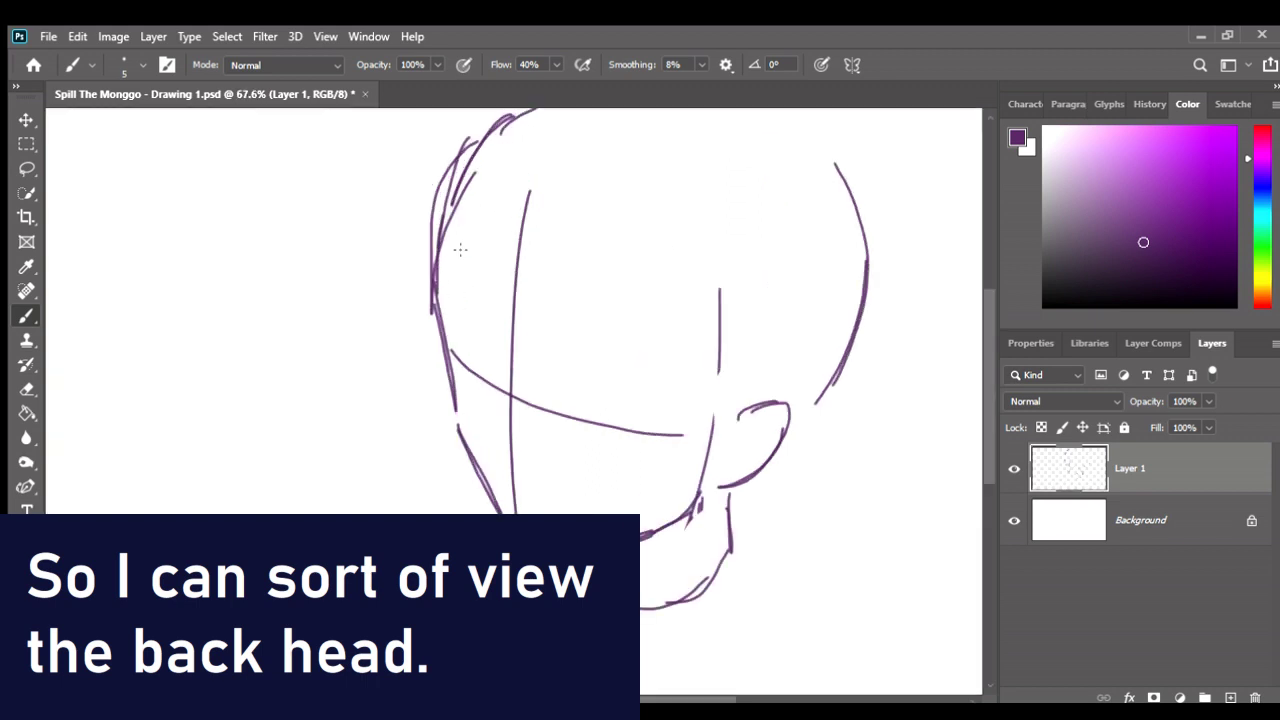
key("e")
left_click_drag(515, 293, 517, 226)
key("b")
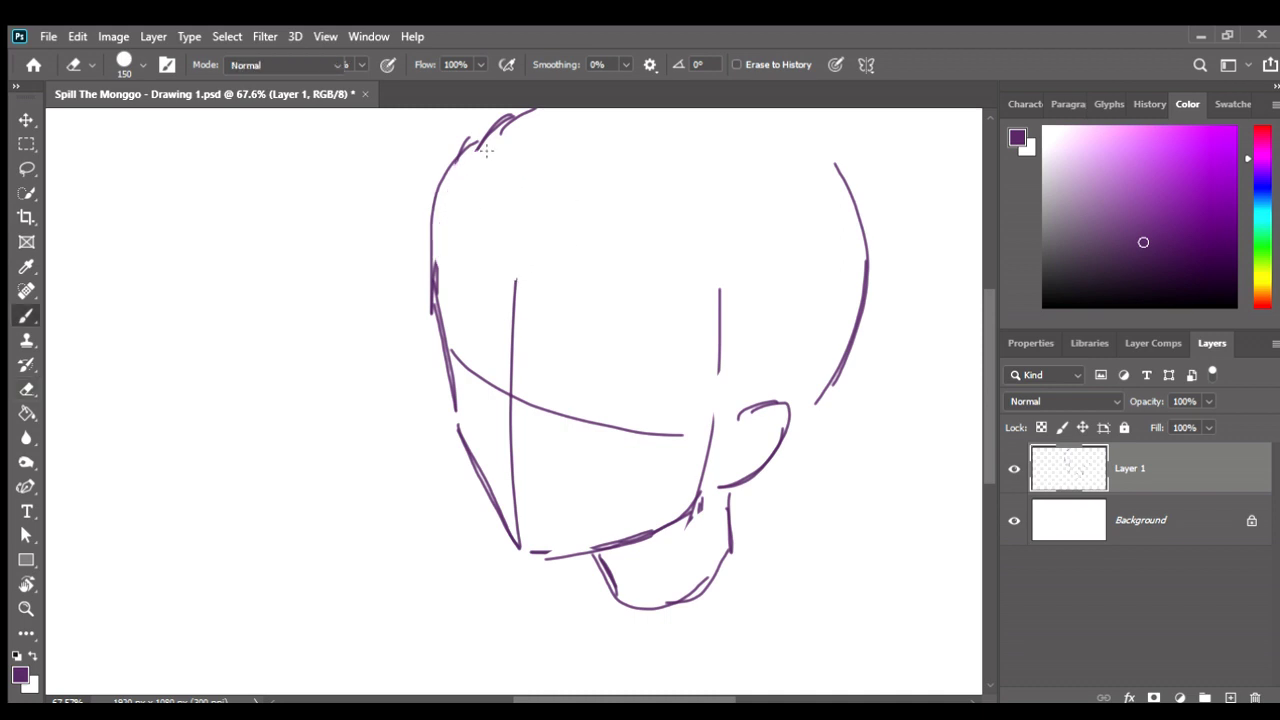
left_click_drag(470, 172, 442, 245)
key("ctrl+z")
mouse_move(464, 172)
left_mouse_down()
mouse_move(433, 290)
mouse_move(440, 228)
mouse_move(574, 178)
mouse_move(694, 320)
mouse_move(706, 405)
left_mouse_up()
scroll(590, 415, "down", 2)
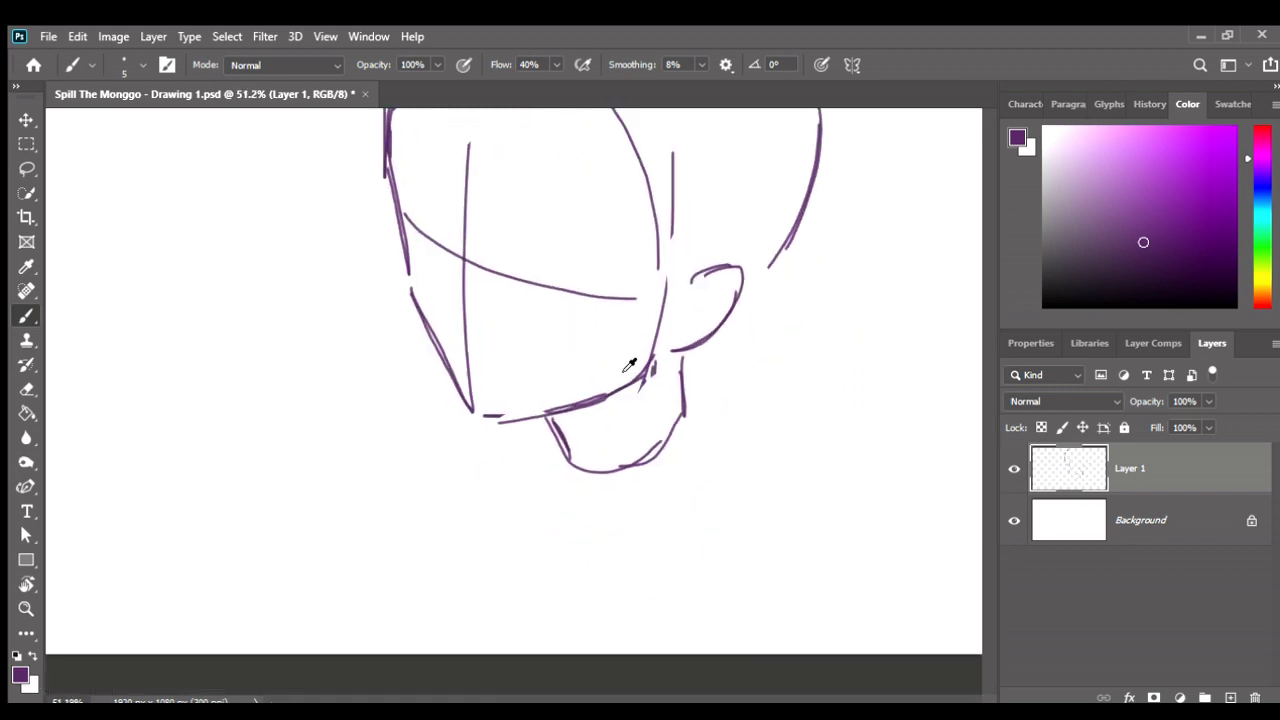
Draw the neck below the ear with left and right shoulder lines, redrawing a shorter right shoulder.
scroll(634, 363, "up", 1)
mouse_move(690, 474)
left_mouse_down()
mouse_move(772, 549)
mouse_move(695, 632)
mouse_move(738, 586)
mouse_move(796, 572)
left_mouse_up()
key("ctrl+z")
key("ctrl+z")
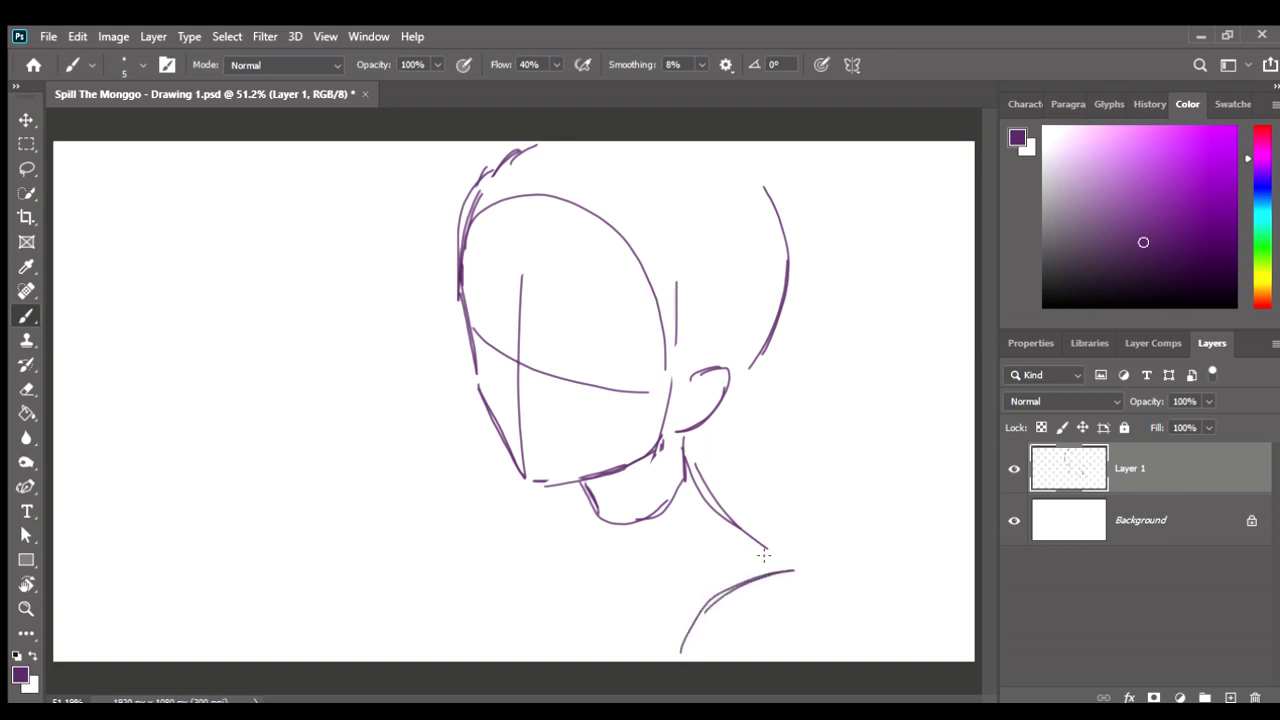
mouse_move(684, 654)
left_mouse_down()
mouse_move(798, 577)
mouse_move(848, 606)
left_mouse_up()
key("ctrl+z")
mouse_move(770, 572)
left_mouse_down()
mouse_move(855, 632)
mouse_move(849, 618)
left_mouse_up()
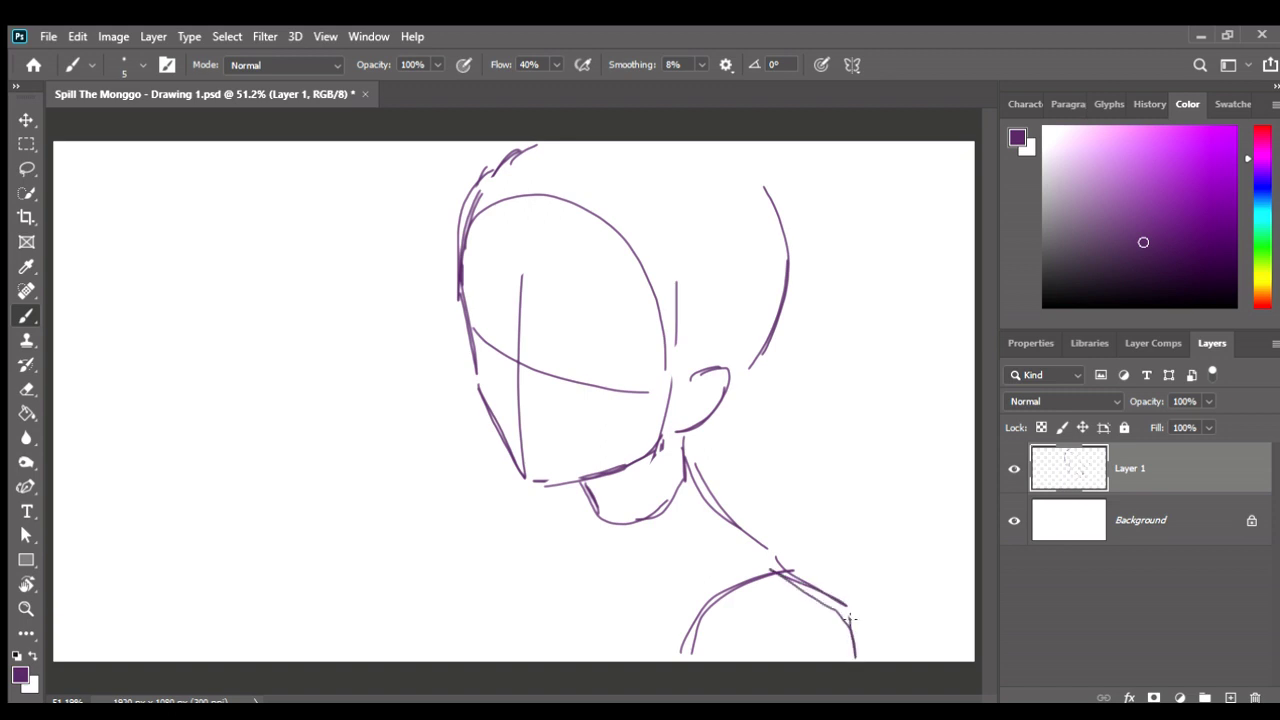
key("ctrl+z")
mouse_move(770, 570)
left_mouse_down()
mouse_move(840, 612)
mouse_move(805, 575)
mouse_move(830, 638)
left_mouse_up()
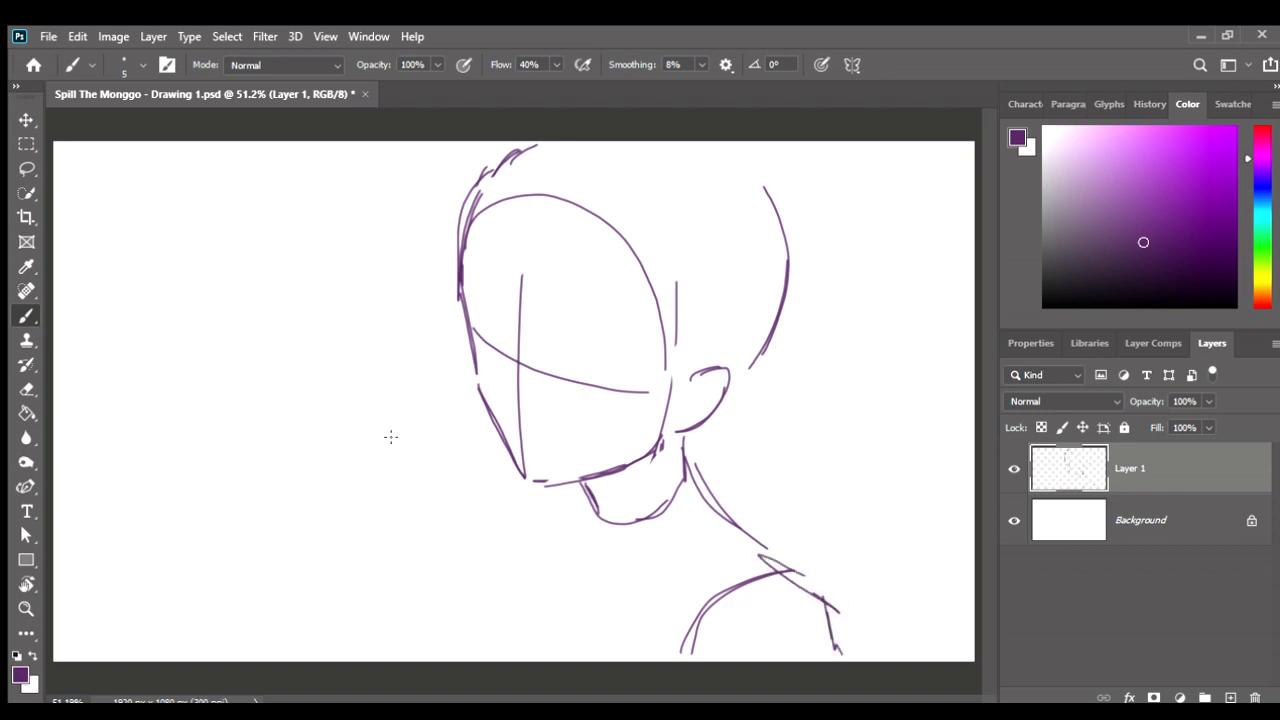
Try curves to the left of the face, then undo them.
scroll(391, 437, "up", 1)
mouse_move(422, 432)
left_mouse_down()
mouse_move(358, 540)
mouse_move(403, 455)
left_mouse_up()
key("ctrl+z")
key("ctrl+z")
Sketch strokes beside the chin and a long stroke for the hand raised under the chin.
key("ctrl+z")
key("ctrl+z")
left_click_drag(499, 460, 520, 524)
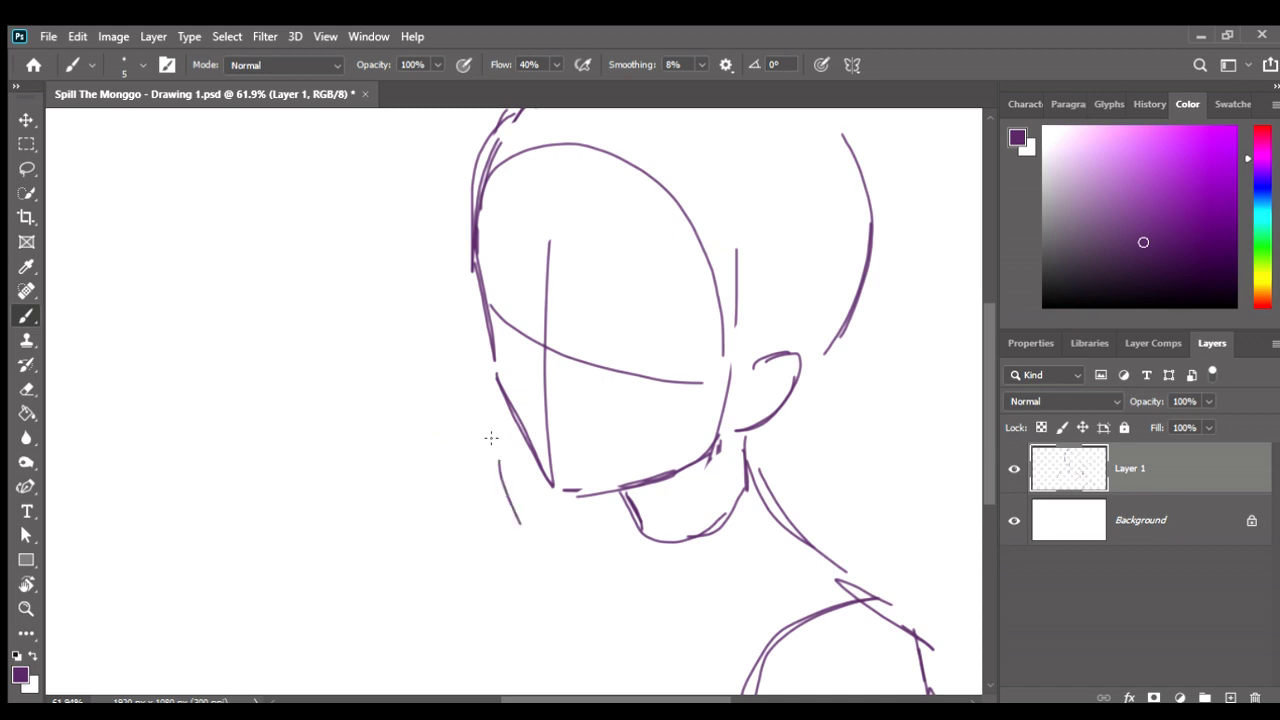
left_click_drag(476, 426, 532, 590)
key("e")
key("b")
left_click_drag(482, 434, 508, 505)
key("ctrl+z")
key("ctrl+z")
mouse_move(481, 400)
left_mouse_down()
mouse_move(806, 443)
mouse_move(841, 434)
mouse_move(811, 509)
mouse_move(815, 580)
left_mouse_up()
Erase a short piece of the left chin line and sketch a curved stroke left of the chin.
key("e")
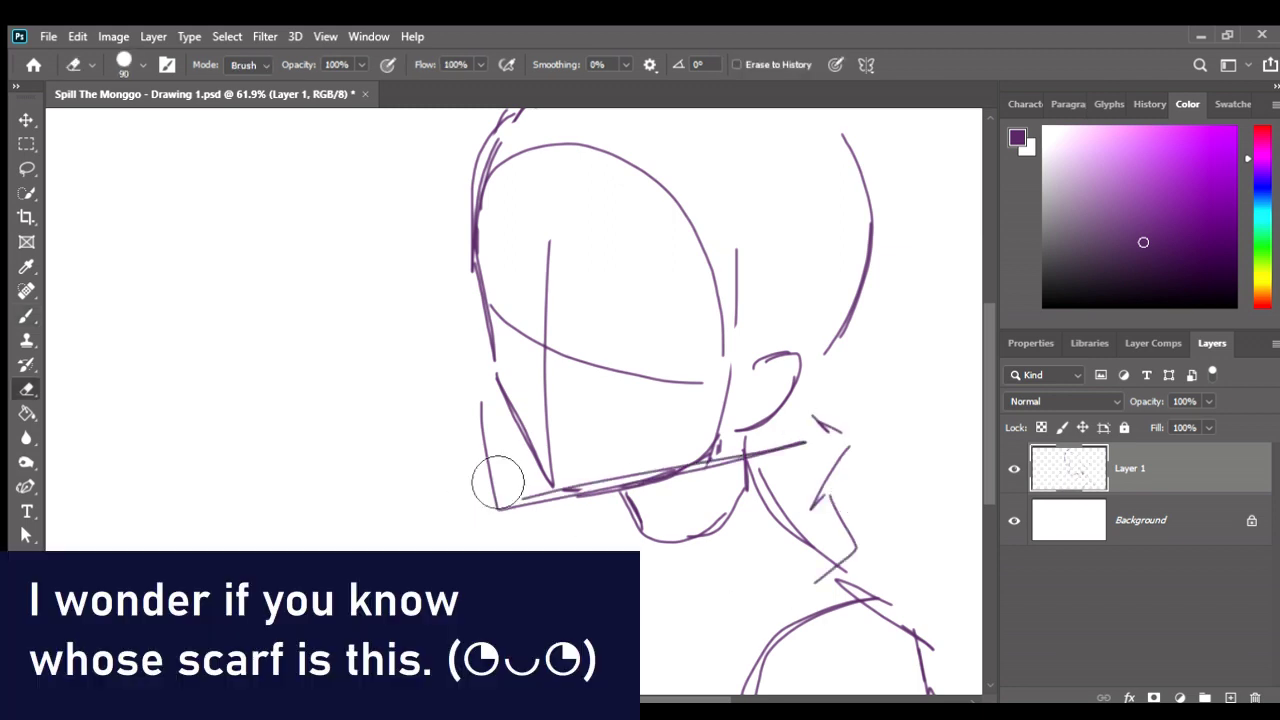
left_click_drag(487, 454, 413, 510)
key("b")
left_click_drag(411, 566, 405, 574)
Redraw the curved stroke left of the chin as two lines, erasing its top and a stray dot.
key("ctrl+z")
left_click_drag(410, 444, 372, 566)
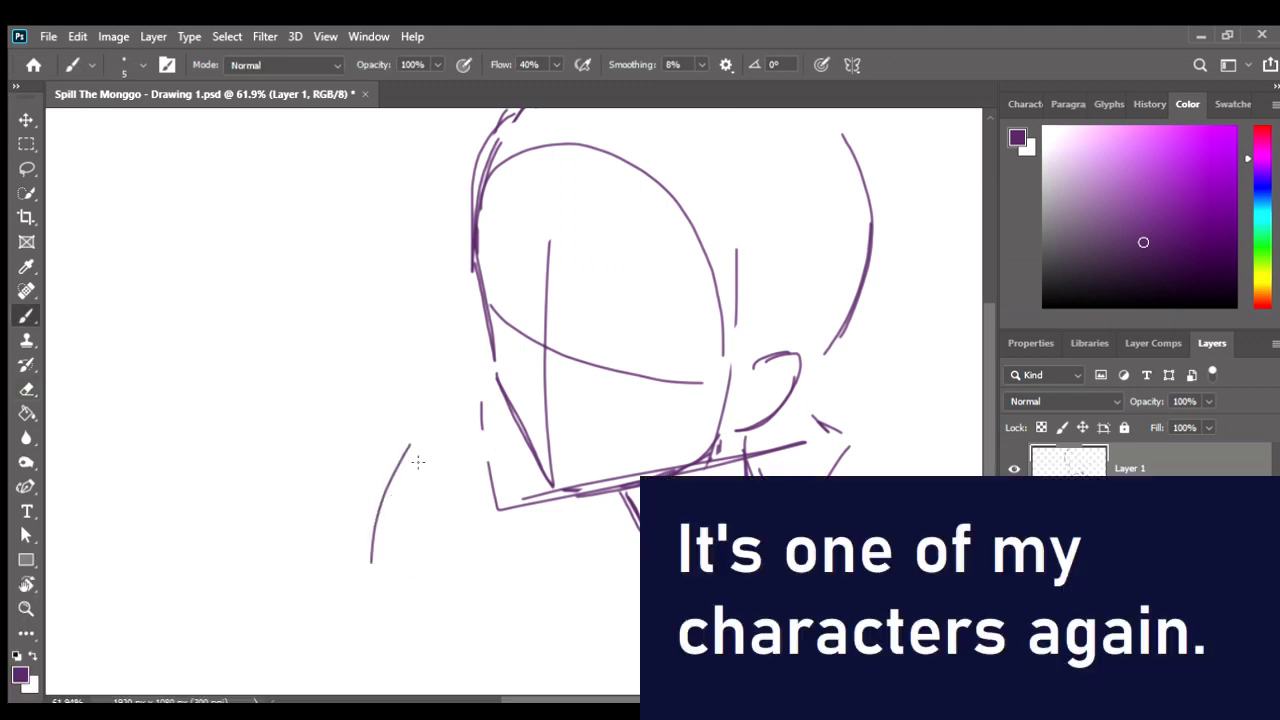
left_click_drag(403, 484, 371, 574)
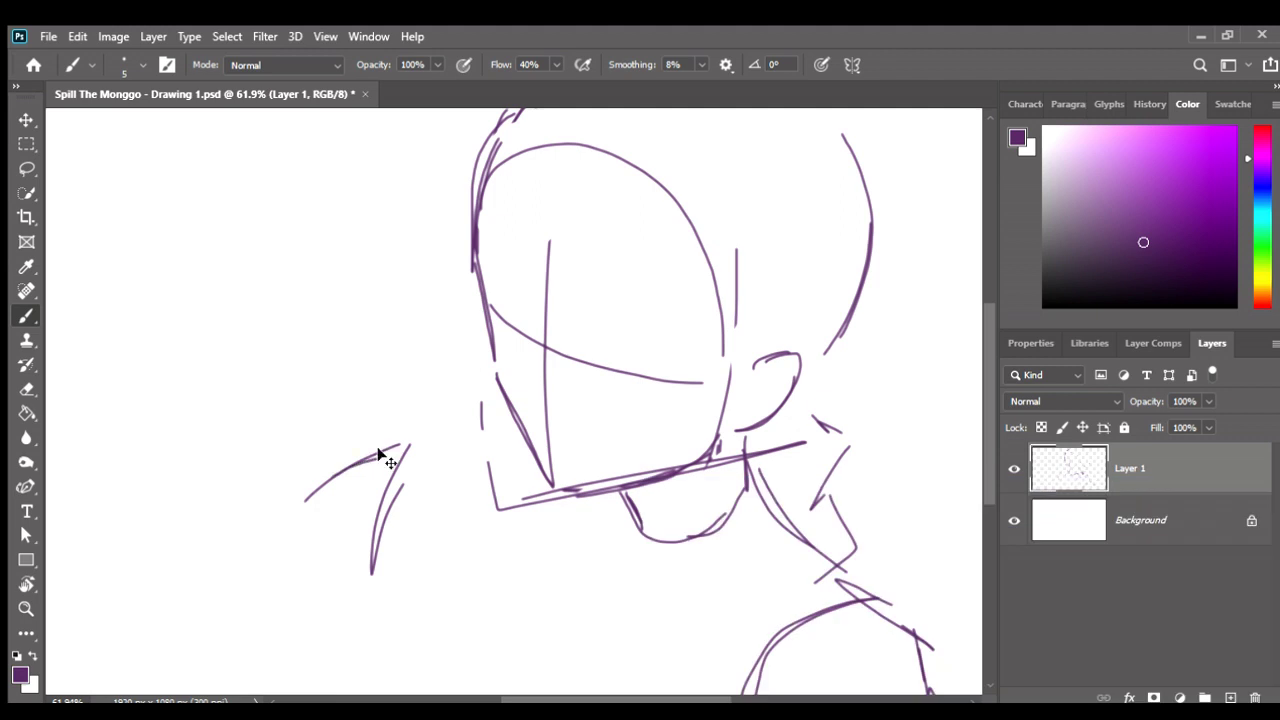
key("e")
mouse_move(372, 458)
left_mouse_down()
mouse_move(494, 440)
mouse_move(392, 500)
mouse_move(458, 486)
mouse_move(490, 540)
mouse_move(420, 503)
mouse_move(390, 503)
left_mouse_up()
left_click(306, 498)
key("b")
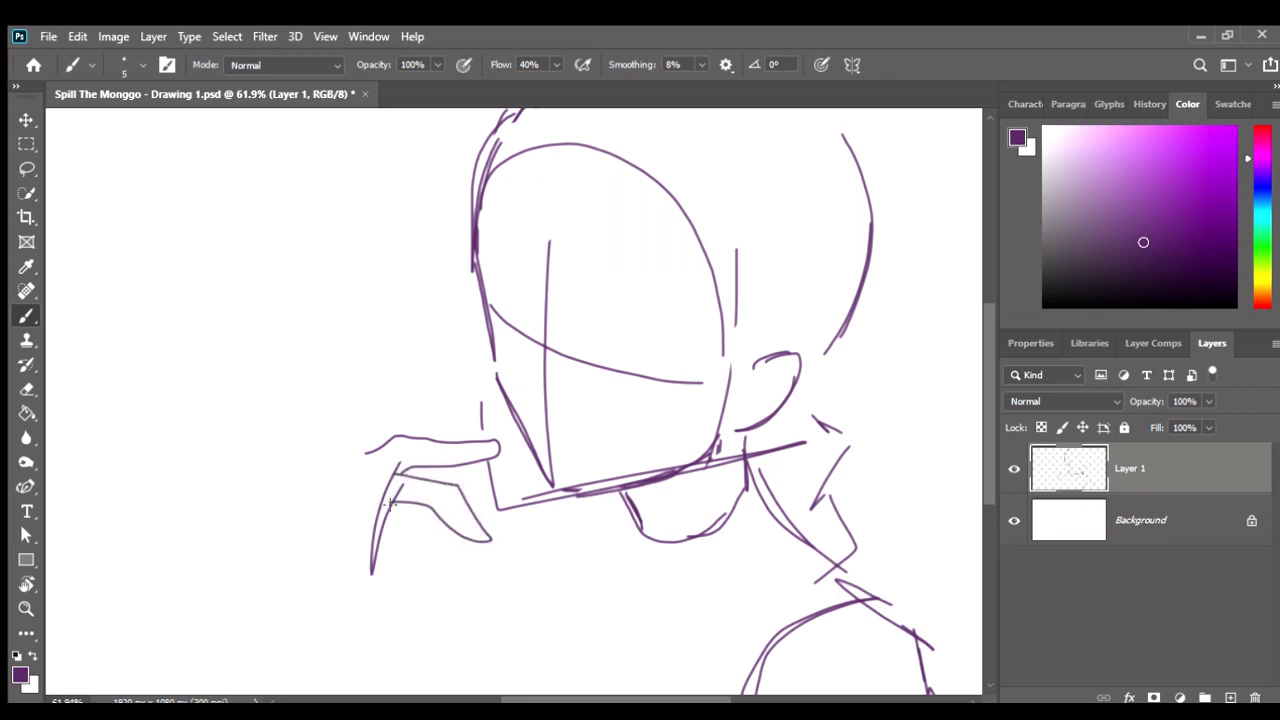
Erase the finger stroke near the chin and the fingertip strokes.
key("e")
left_click_drag(412, 442, 505, 452)
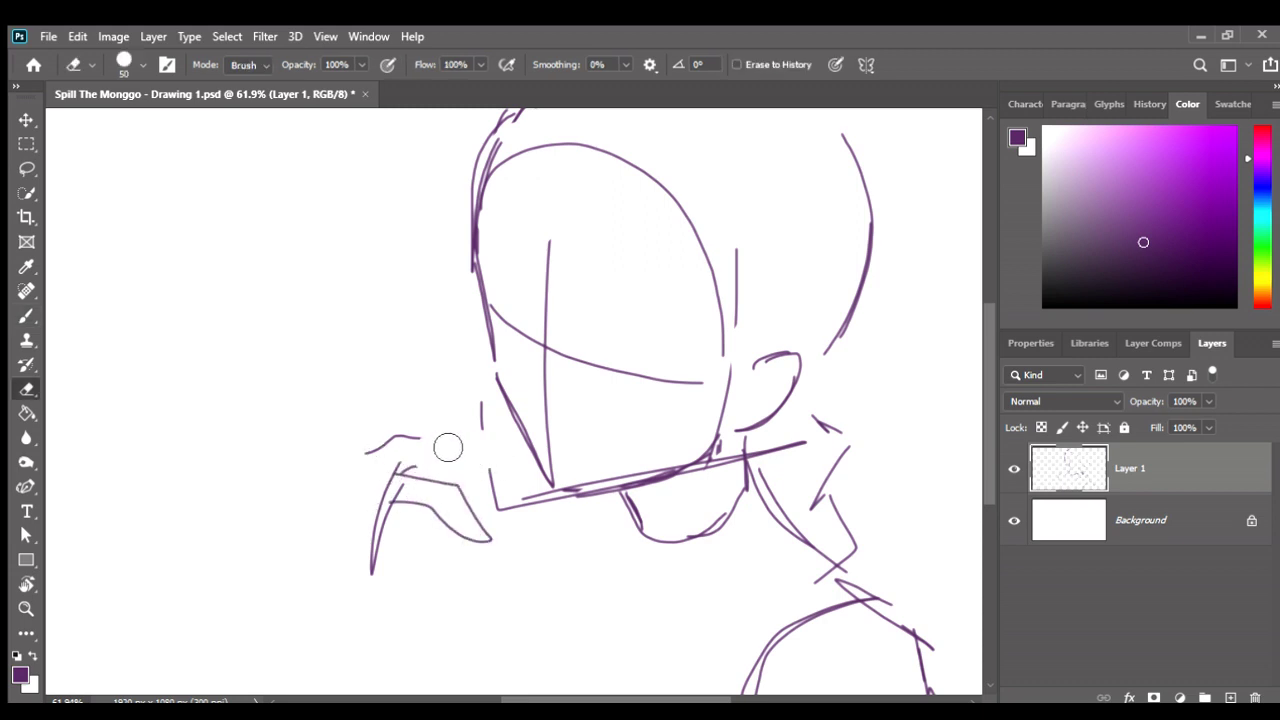
mouse_move(423, 443)
left_mouse_down()
mouse_move(380, 449)
mouse_move(394, 433)
mouse_move(491, 437)
mouse_move(458, 456)
left_mouse_up()
key("b")
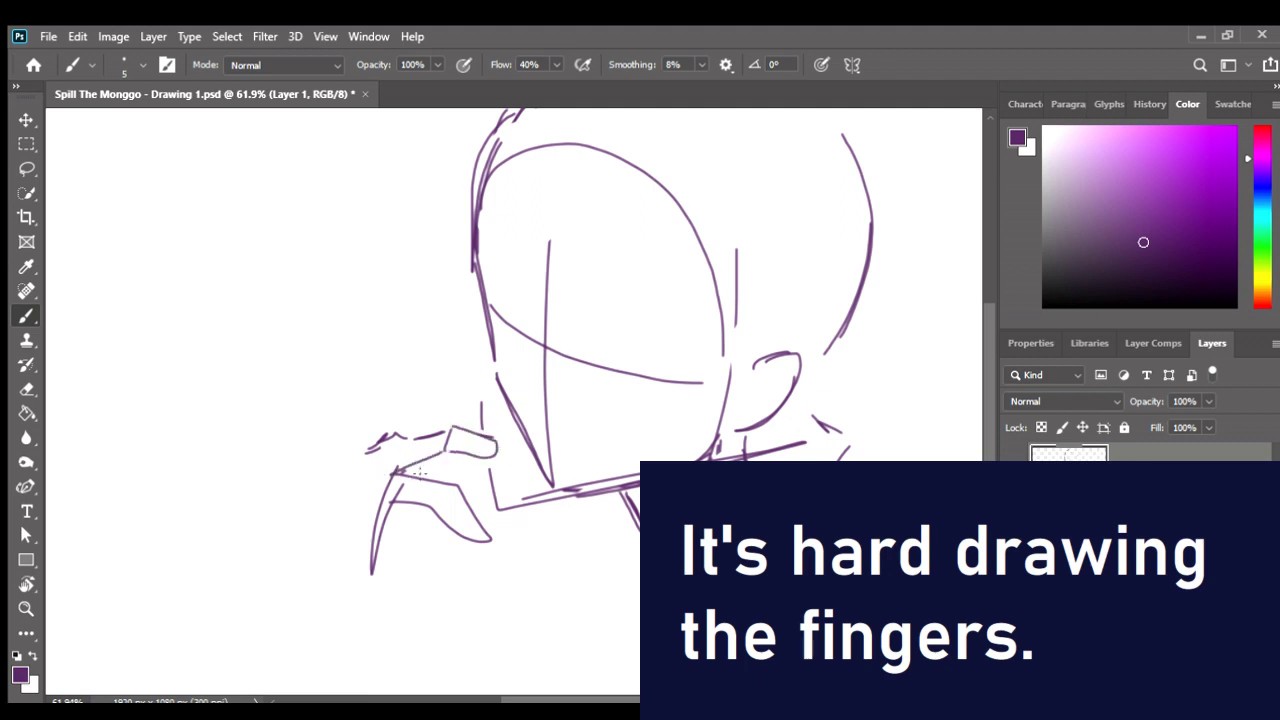
key("e")
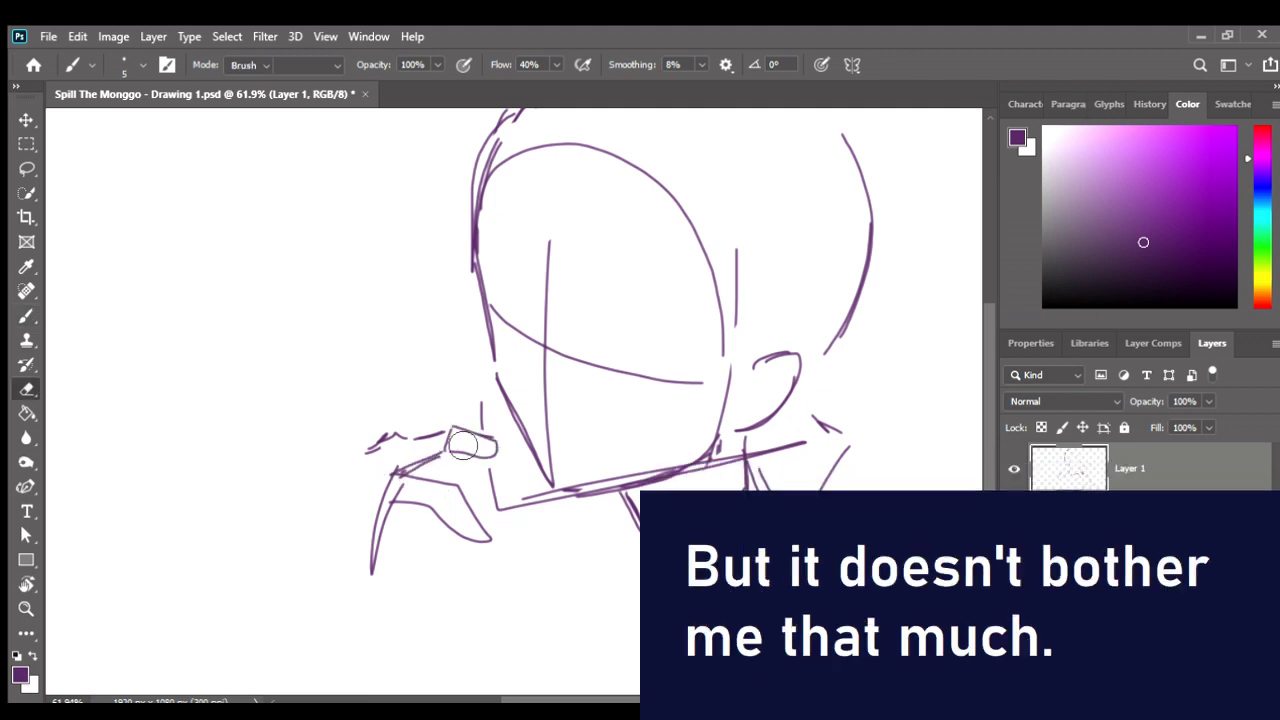
mouse_move(470, 447)
left_mouse_down()
mouse_move(486, 443)
mouse_move(404, 438)
mouse_move(450, 423)
mouse_move(435, 455)
mouse_move(503, 442)
mouse_move(445, 452)
mouse_move(489, 549)
left_mouse_up()
key("b")
Erase the upper hand lines and draw new finger lines across the hand.
key("e")
mouse_move(400, 510)
left_mouse_down()
mouse_move(374, 523)
mouse_move(386, 500)
left_mouse_up()
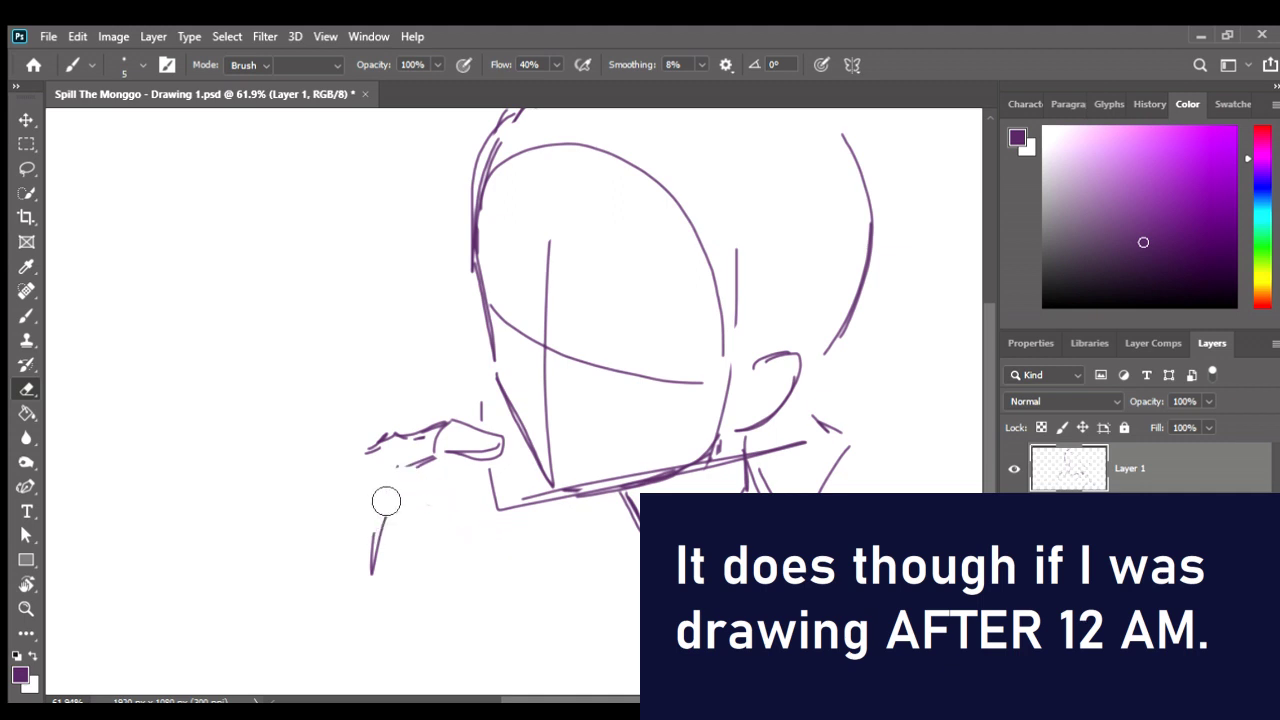
key("b")
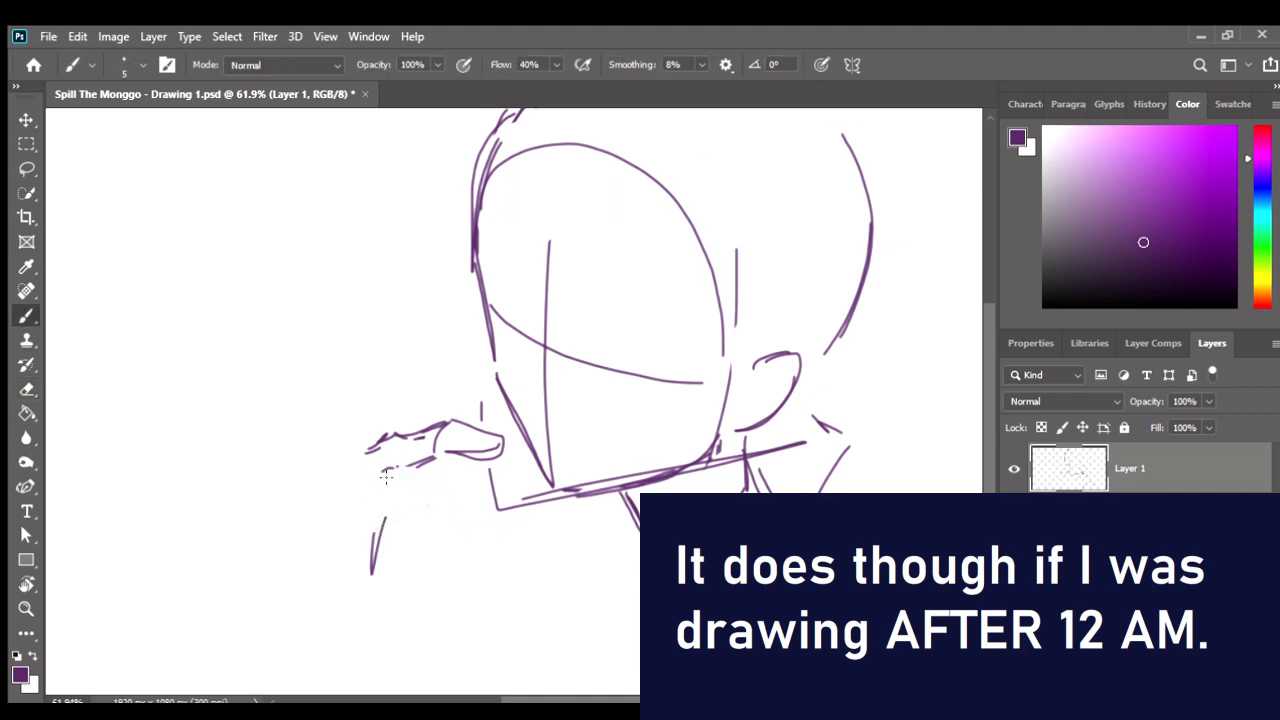
mouse_move(365, 480)
left_mouse_down()
mouse_move(410, 481)
mouse_move(479, 525)
left_mouse_up()
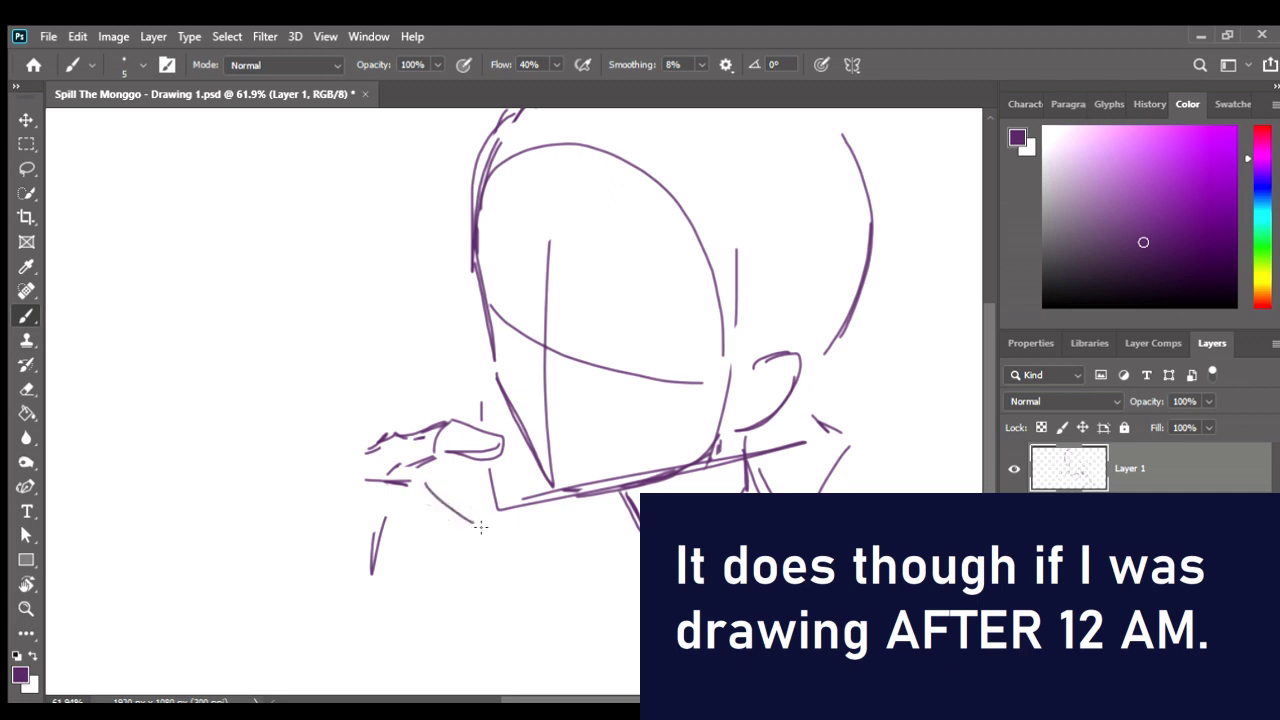
Darken the diagonal hand line and sketch strokes left of the hand and under the forearm.
mouse_move(433, 490)
left_mouse_down()
mouse_move(482, 530)
mouse_move(428, 518)
mouse_move(462, 549)
mouse_move(366, 537)
mouse_move(400, 552)
mouse_move(360, 514)
mouse_move(471, 523)
mouse_move(366, 491)
mouse_move(341, 501)
left_mouse_up()
key("e")
key("b")
mouse_move(362, 448)
left_mouse_down()
mouse_move(290, 490)
mouse_move(276, 546)
left_mouse_up()
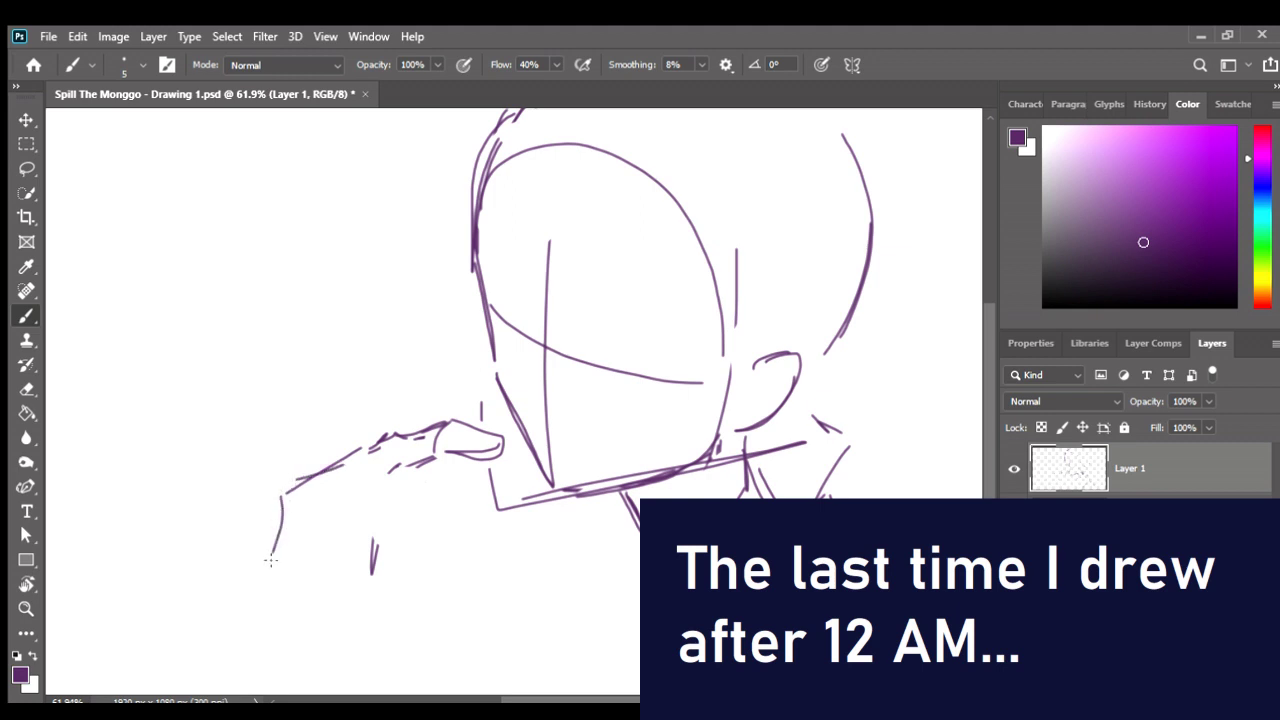
mouse_move(282, 500)
left_mouse_down()
mouse_move(268, 566)
mouse_move(340, 588)
mouse_move(322, 575)
left_mouse_up()
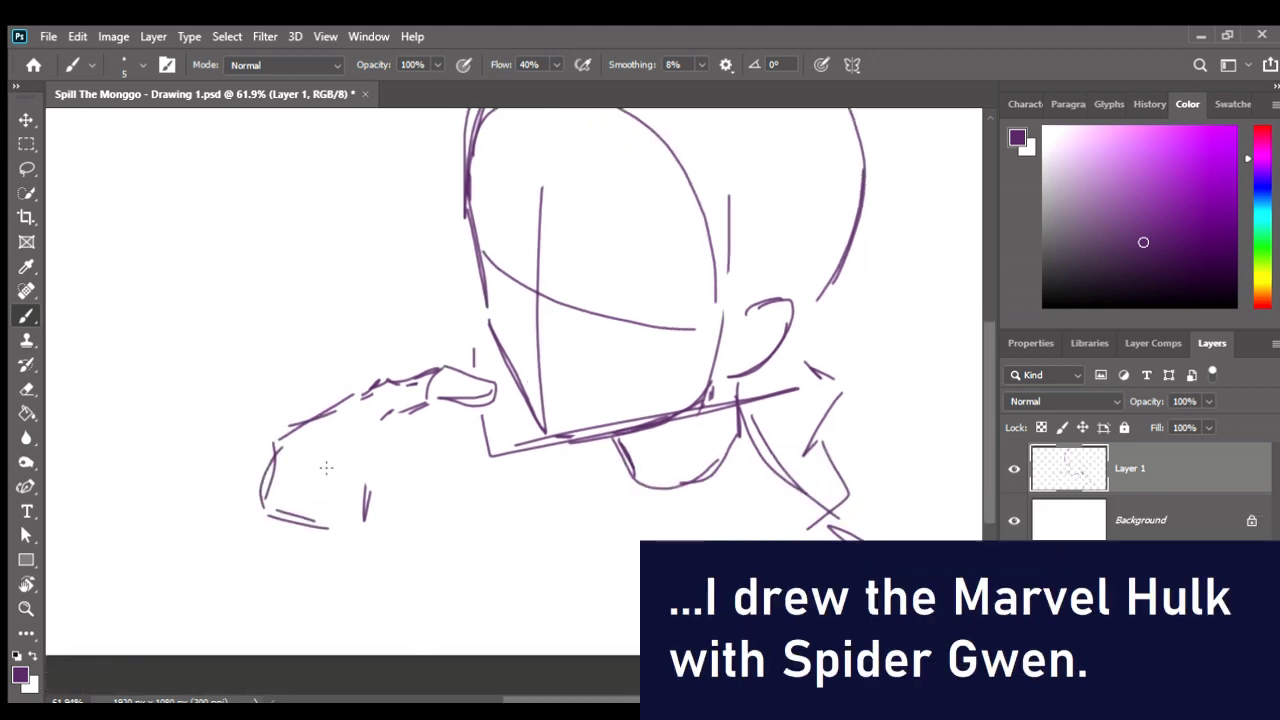
mouse_move(368, 427)
left_mouse_down()
mouse_move(484, 464)
mouse_move(441, 469)
left_mouse_up()
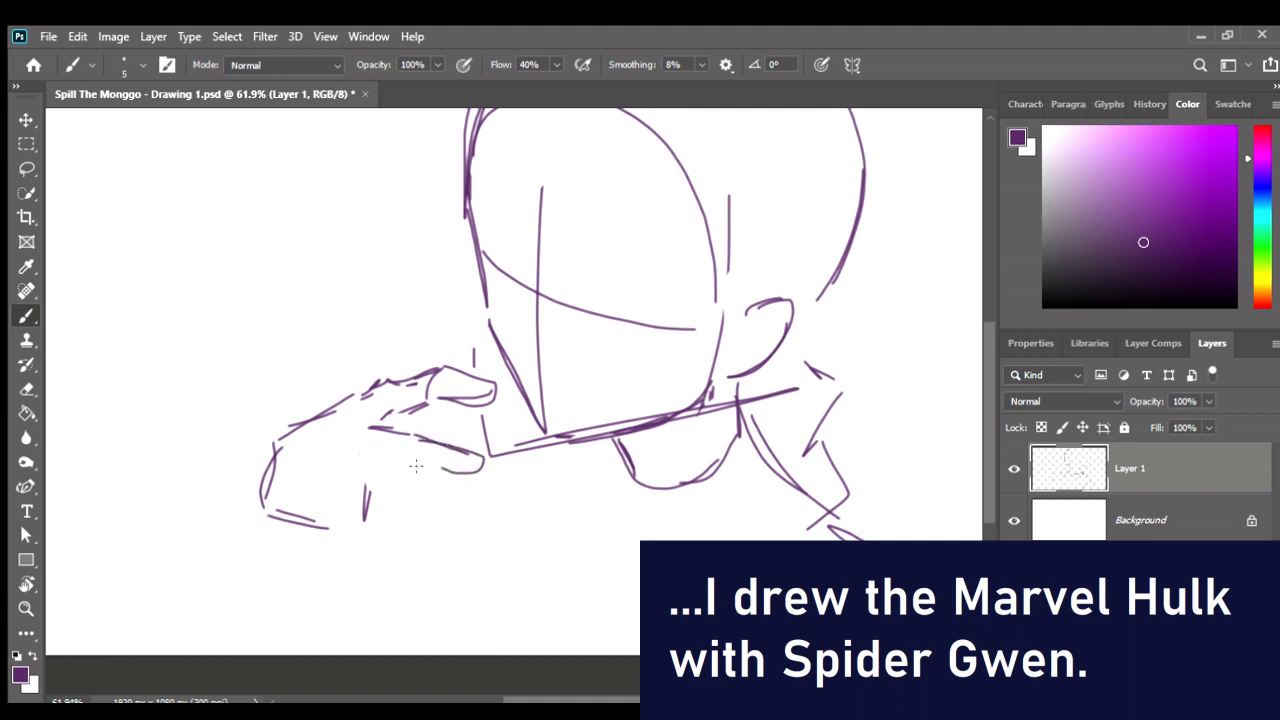
mouse_move(358, 454)
left_mouse_down()
mouse_move(452, 472)
mouse_move(363, 467)
left_mouse_up()
key("ctrl+z")
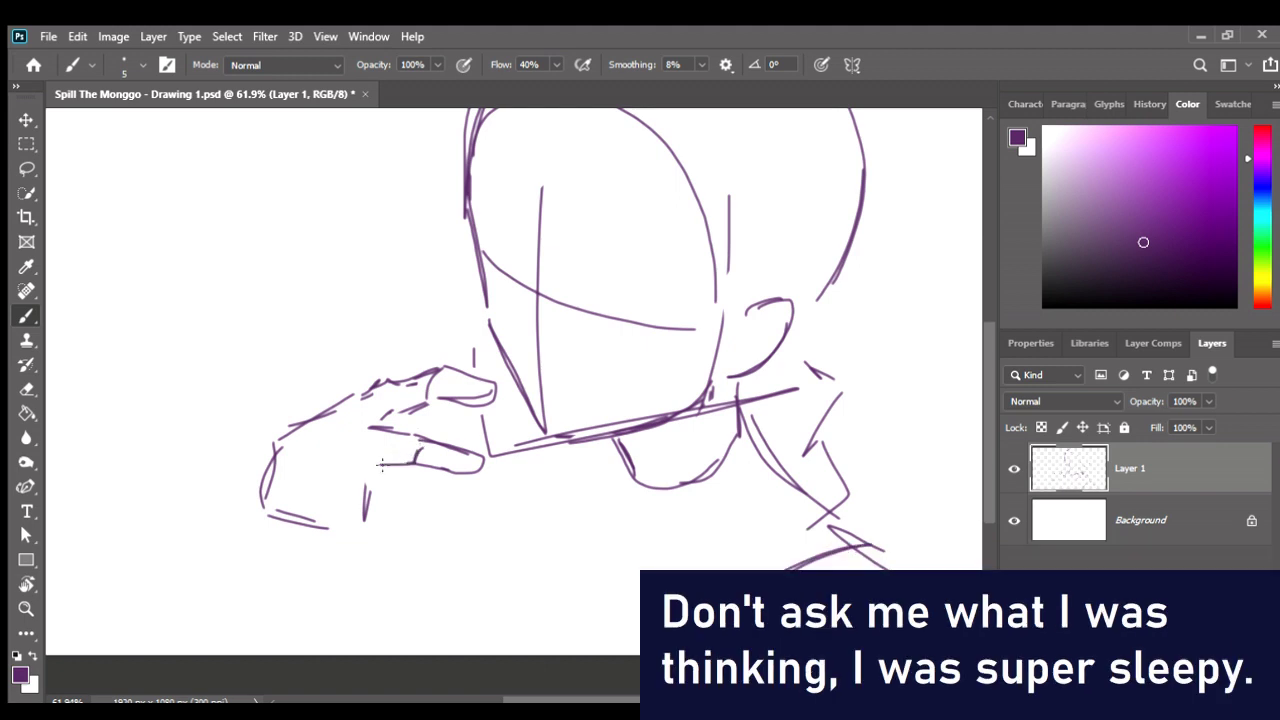
Erase the thumb tip and test a finger stroke, then undo it.
key("e")
left_click_drag(440, 400, 492, 392)
key("b")
mouse_move(390, 466)
left_mouse_down()
mouse_move(470, 484)
mouse_move(456, 502)
left_mouse_up()
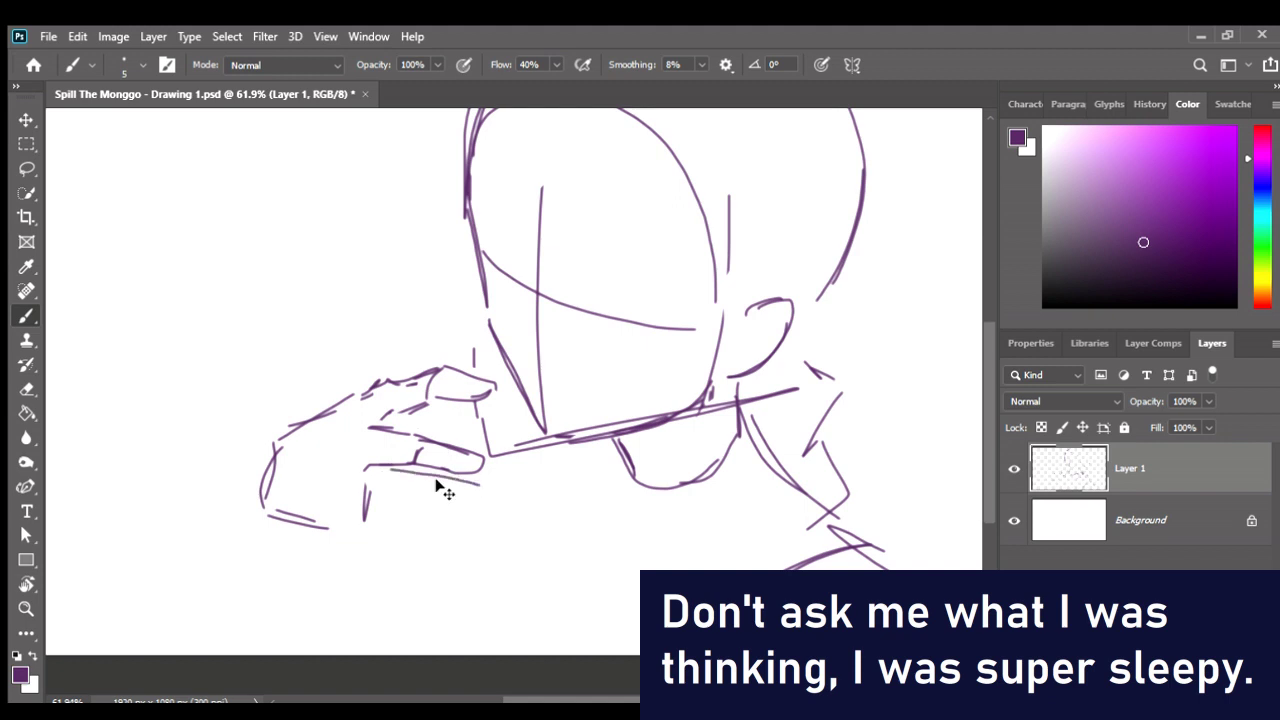
key("ctrl+z")
key("ctrl+z")
Draw a short diagonal finger line and extend the lower hand line.
mouse_move(384, 470)
left_mouse_down()
mouse_move(436, 495)
mouse_move(372, 500)
mouse_move(422, 520)
left_mouse_up()
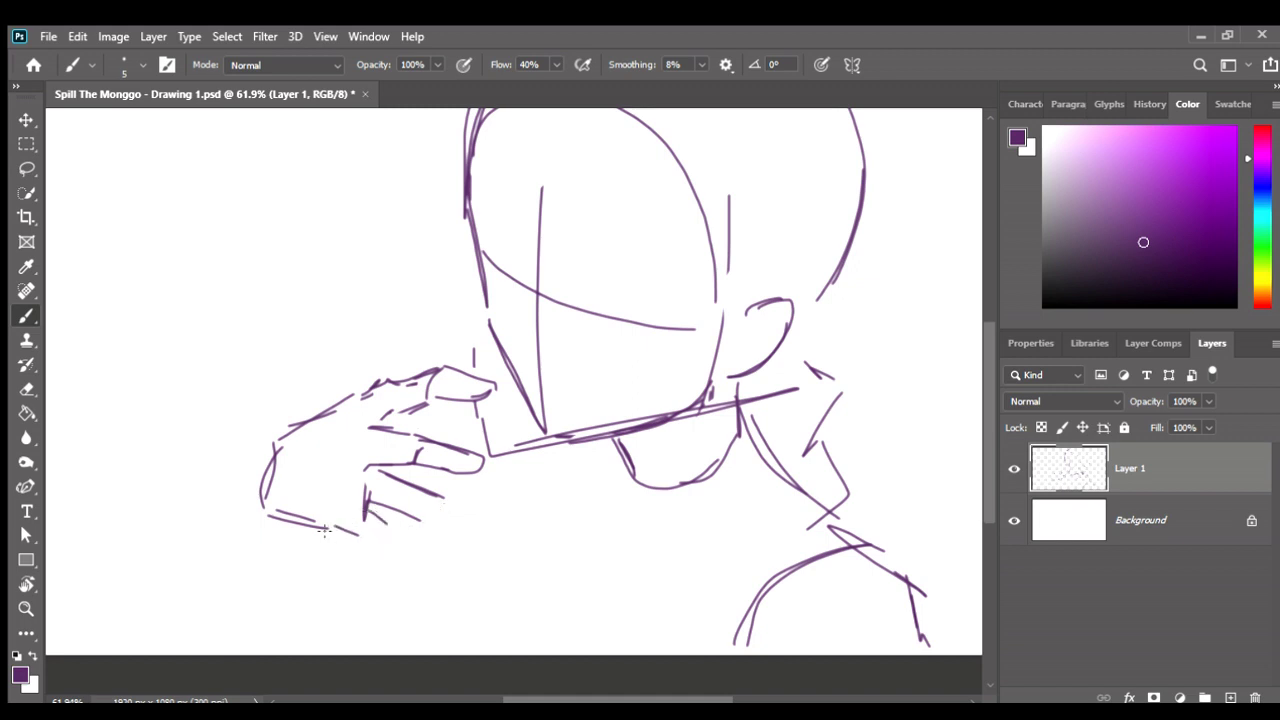
mouse_move(323, 530)
left_mouse_down()
mouse_move(432, 556)
mouse_move(398, 564)
mouse_move(440, 555)
left_mouse_up()
key("ctrl+z")
key("ctrl+z")
key("ctrl+z")
mouse_move(374, 532)
left_mouse_down()
mouse_move(396, 556)
mouse_move(384, 527)
mouse_move(416, 550)
left_mouse_up()
key("ctrl+z")
Draw the arm from the hand down to the lower left.
key("e")
scroll(520, 540, "down", 1)
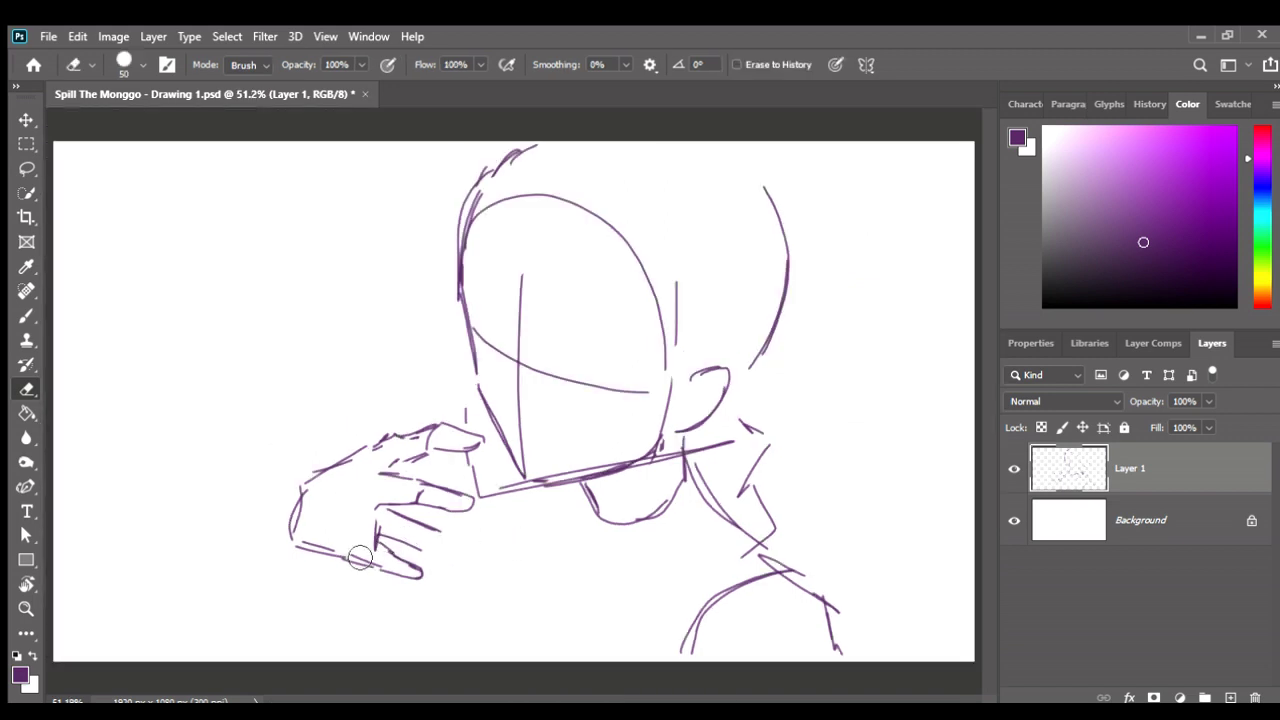
key("b")
mouse_move(284, 514)
left_mouse_down()
mouse_move(258, 549)
mouse_move(286, 550)
mouse_move(263, 577)
mouse_move(204, 588)
left_mouse_up()
key("ctrl+z")
key("ctrl+z")
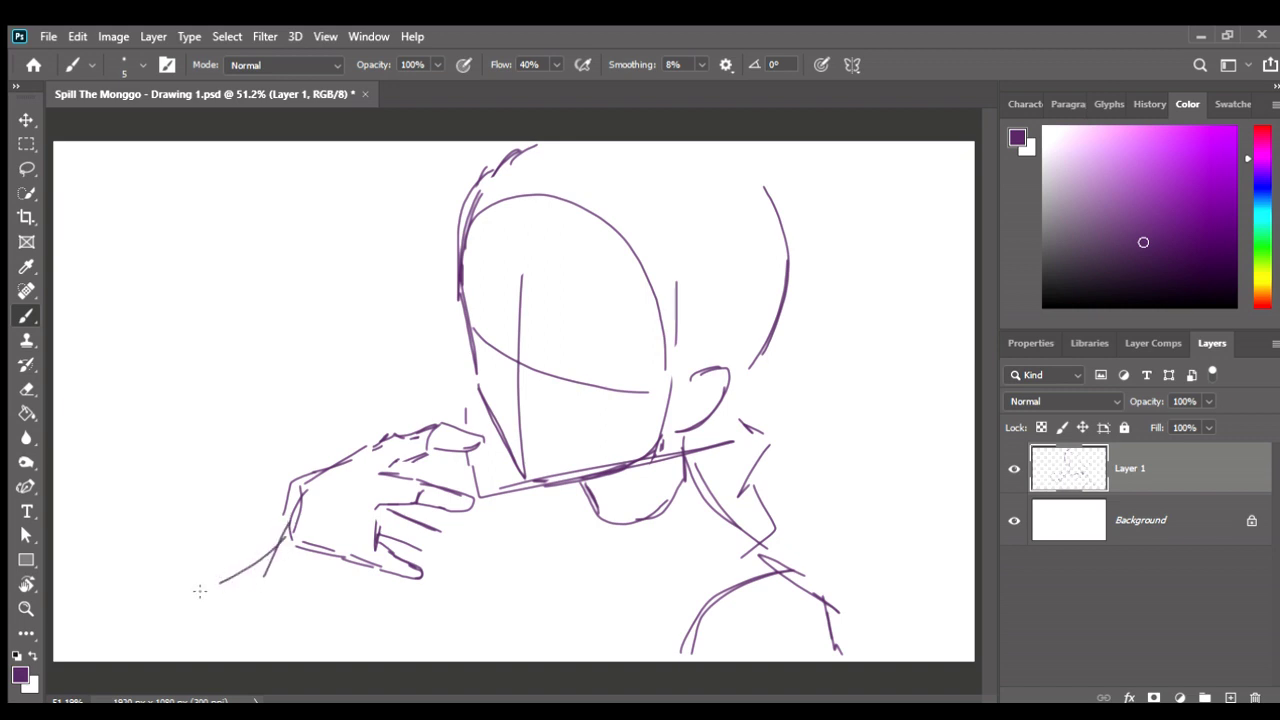
left_click_drag(176, 642, 197, 590)
Draw and retrace a long horizontal line below the chin, then erase the knuckle strokes.
left_click_drag(467, 581, 744, 556)
left_click_drag(492, 583, 648, 578)
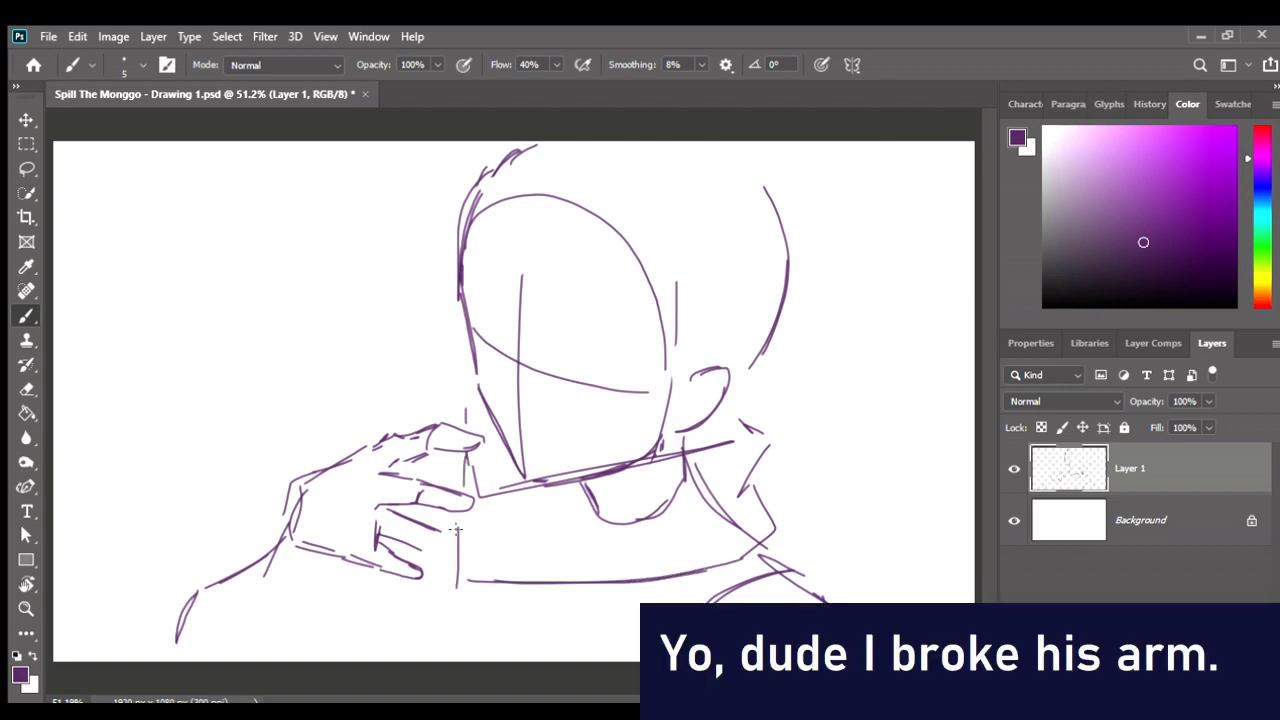
scroll(456, 530, "up", 2)
key("e")
mouse_move(393, 443)
left_mouse_down()
mouse_move(434, 414)
mouse_move(456, 426)
mouse_move(436, 560)
mouse_move(69, 674)
mouse_move(200, 449)
mouse_move(388, 386)
mouse_move(421, 420)
left_mouse_up()
key("b")
key("l")
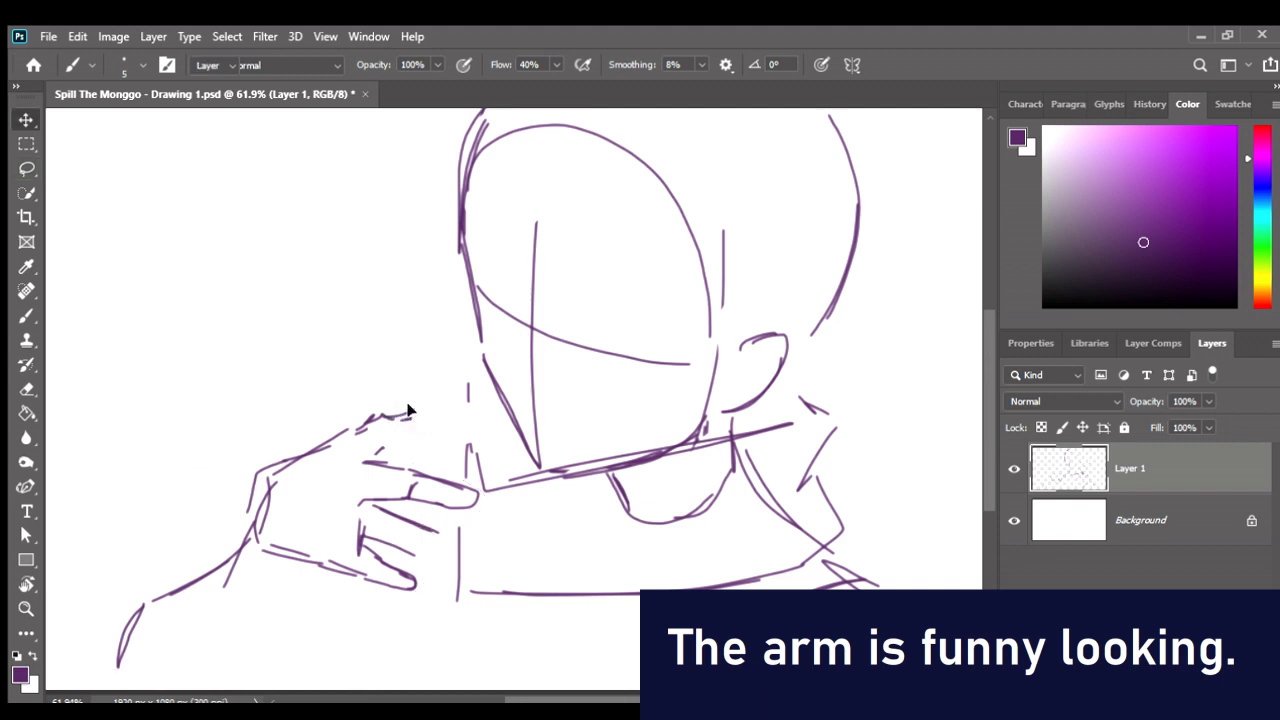
Lasso the hand and arm, move them up-right to the chin, and add a stroke along the hand's top.
key("ctrl+z")
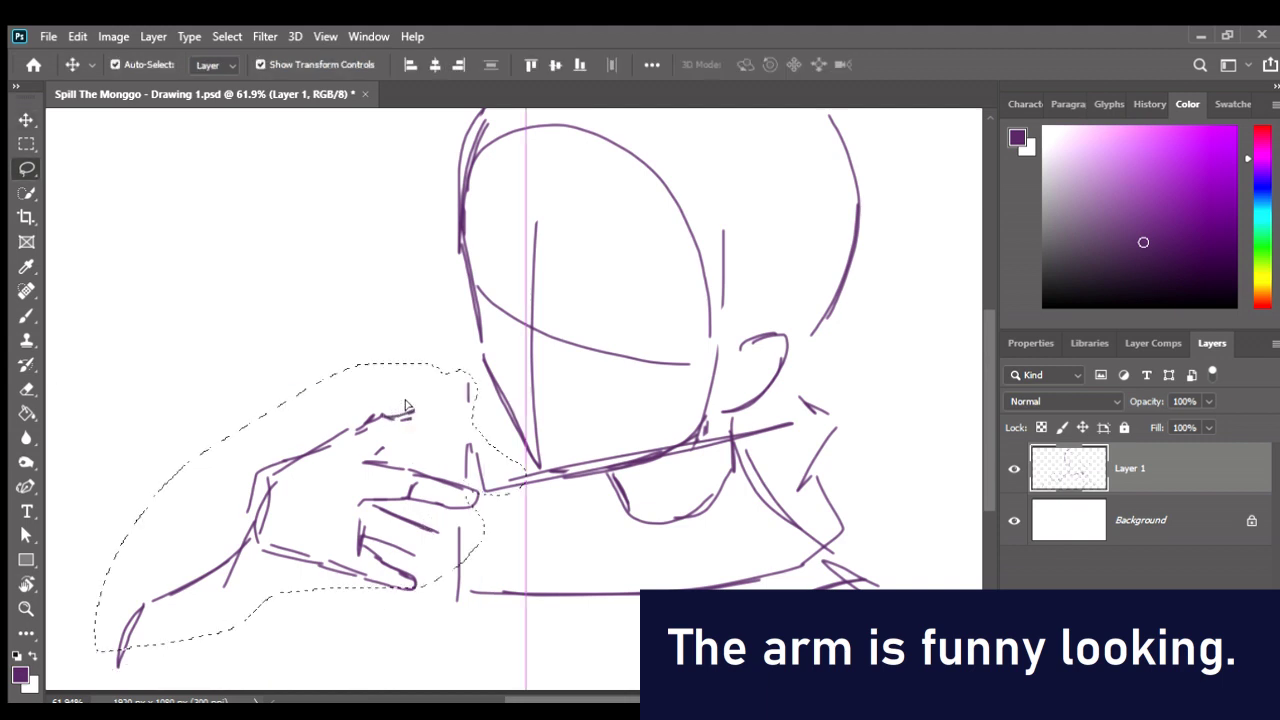
key("l")
mouse_move(361, 423)
left_mouse_down()
mouse_move(387, 423)
mouse_move(373, 427)
left_mouse_up()
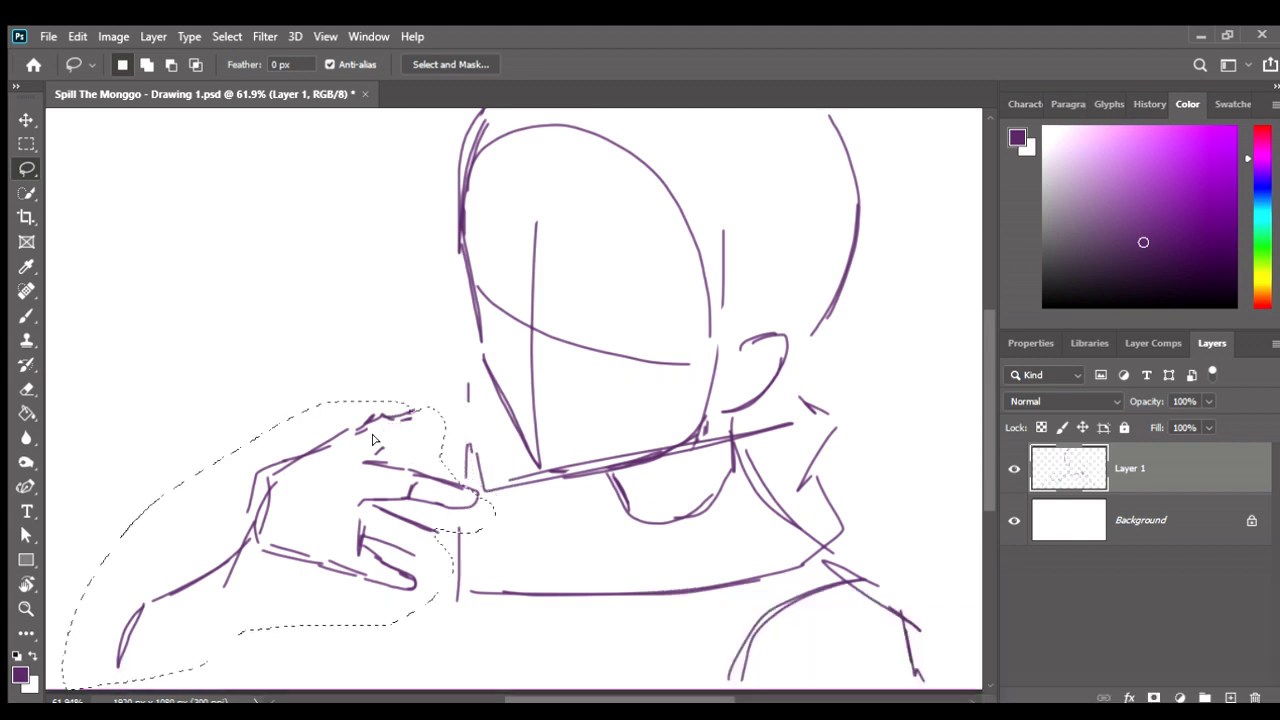
key("v")
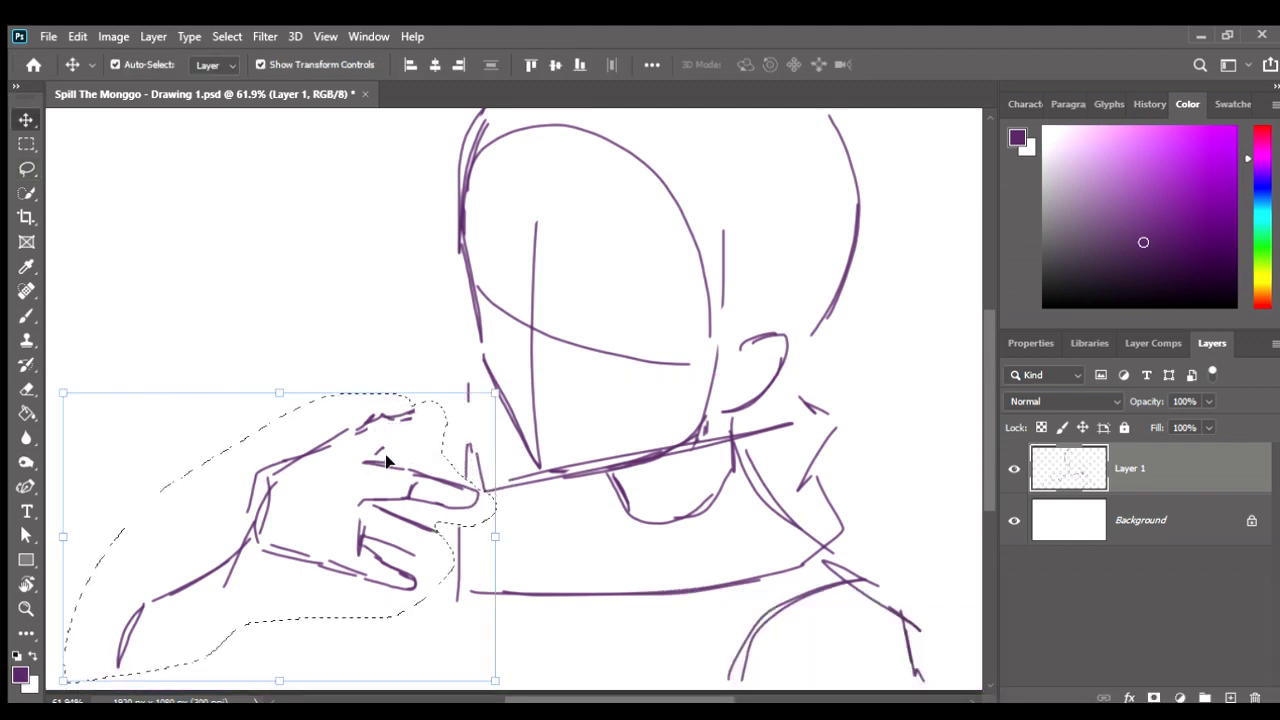
left_click_drag(387, 458, 381, 458)
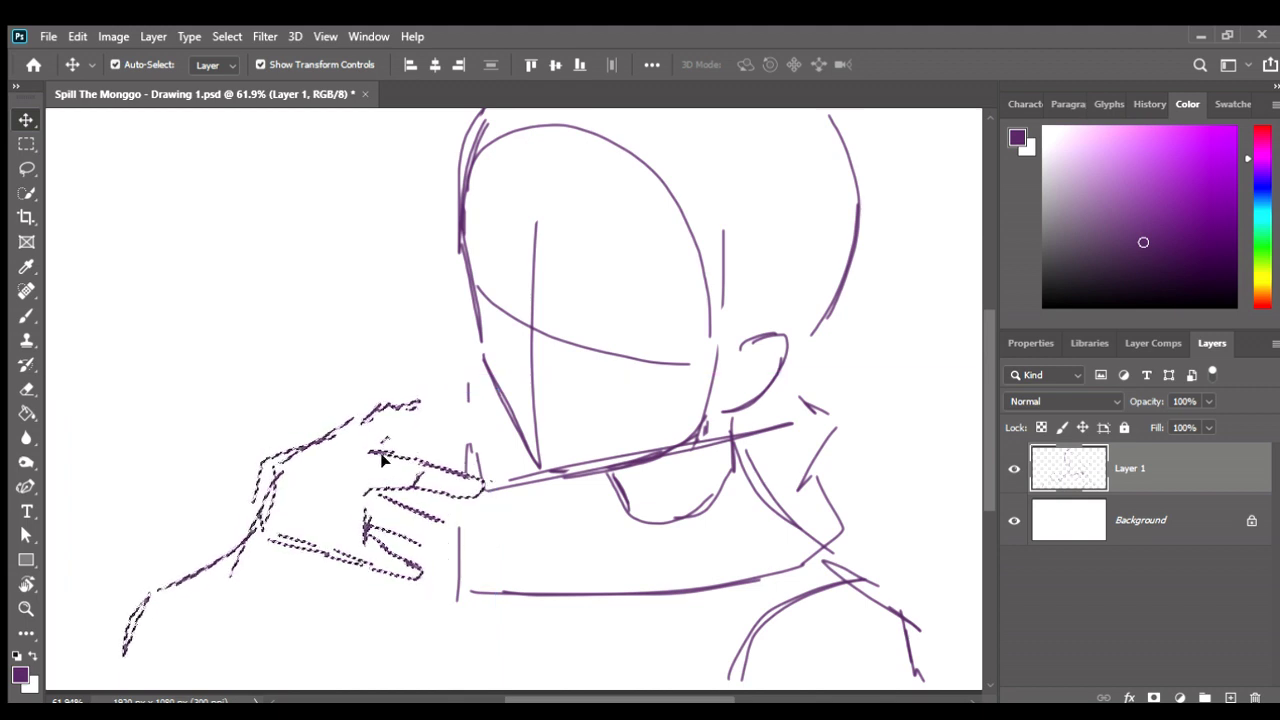
key("ctrl+d")
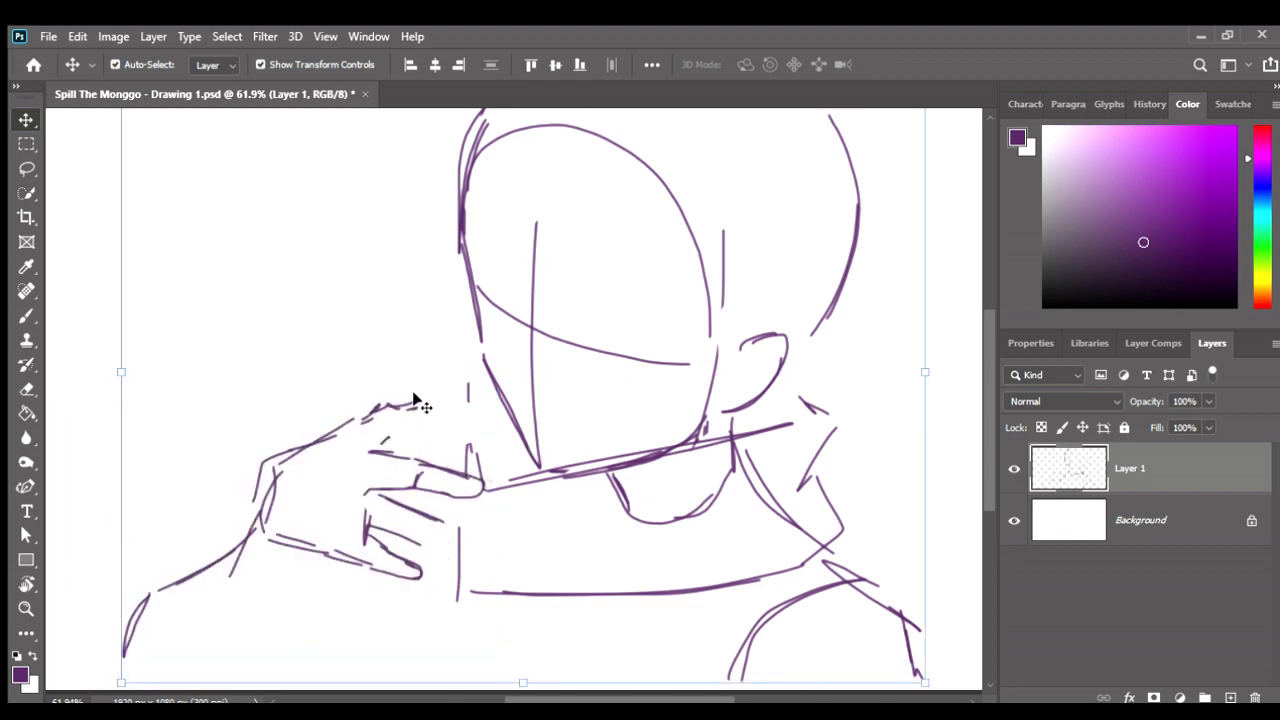
key("b")
left_click_drag(428, 404, 462, 418)
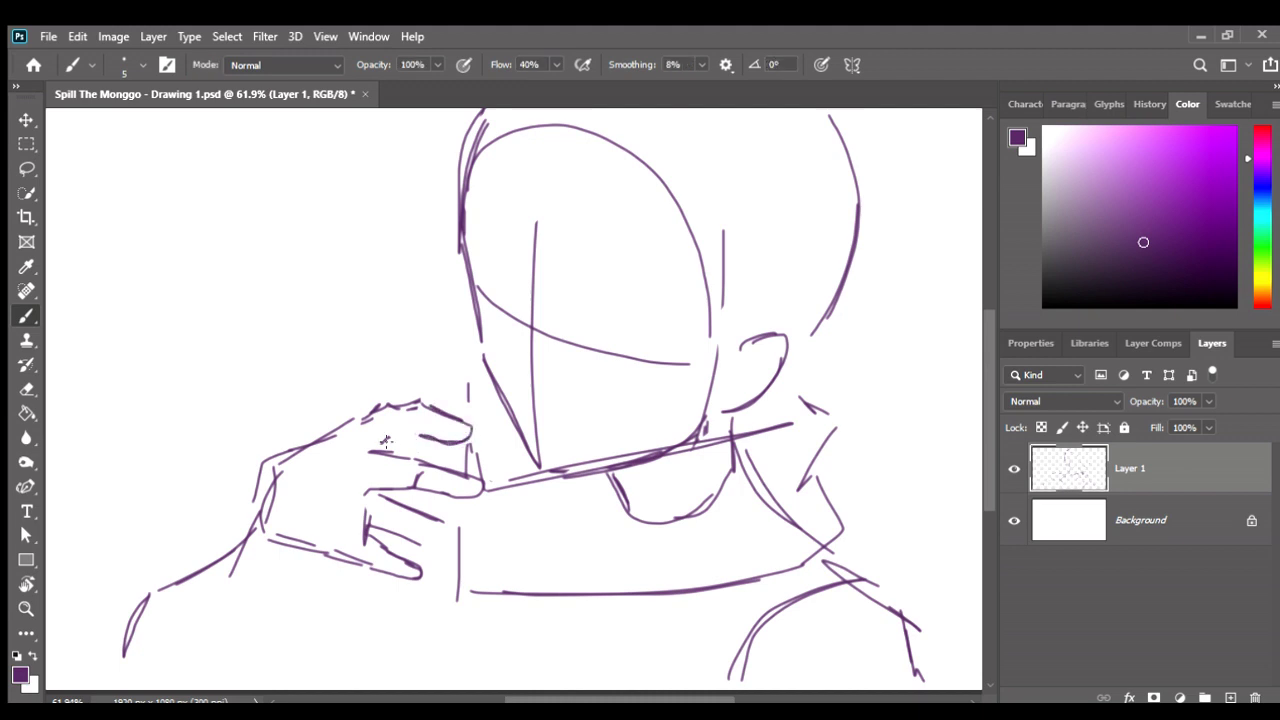
Clean up and redraw the raised hand's upper-left and top edges.
left_click_drag(416, 434, 381, 457)
key("e")
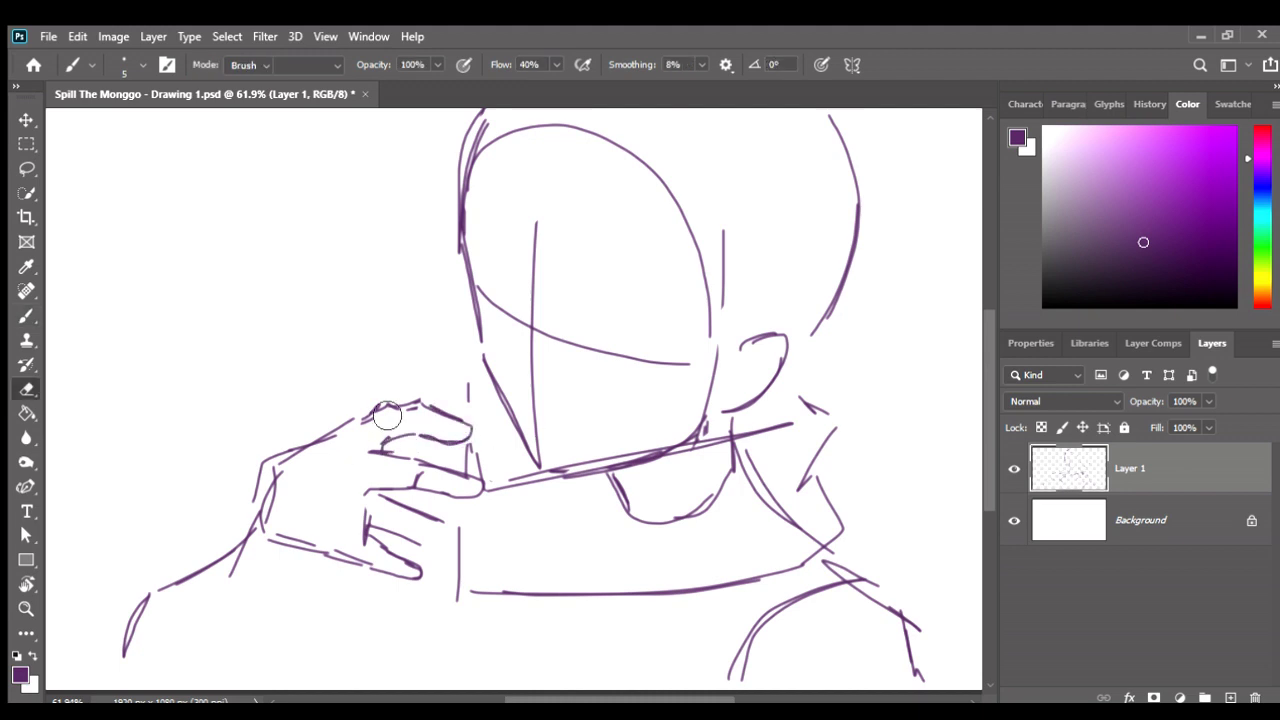
left_click_drag(420, 405, 365, 412)
key("b")
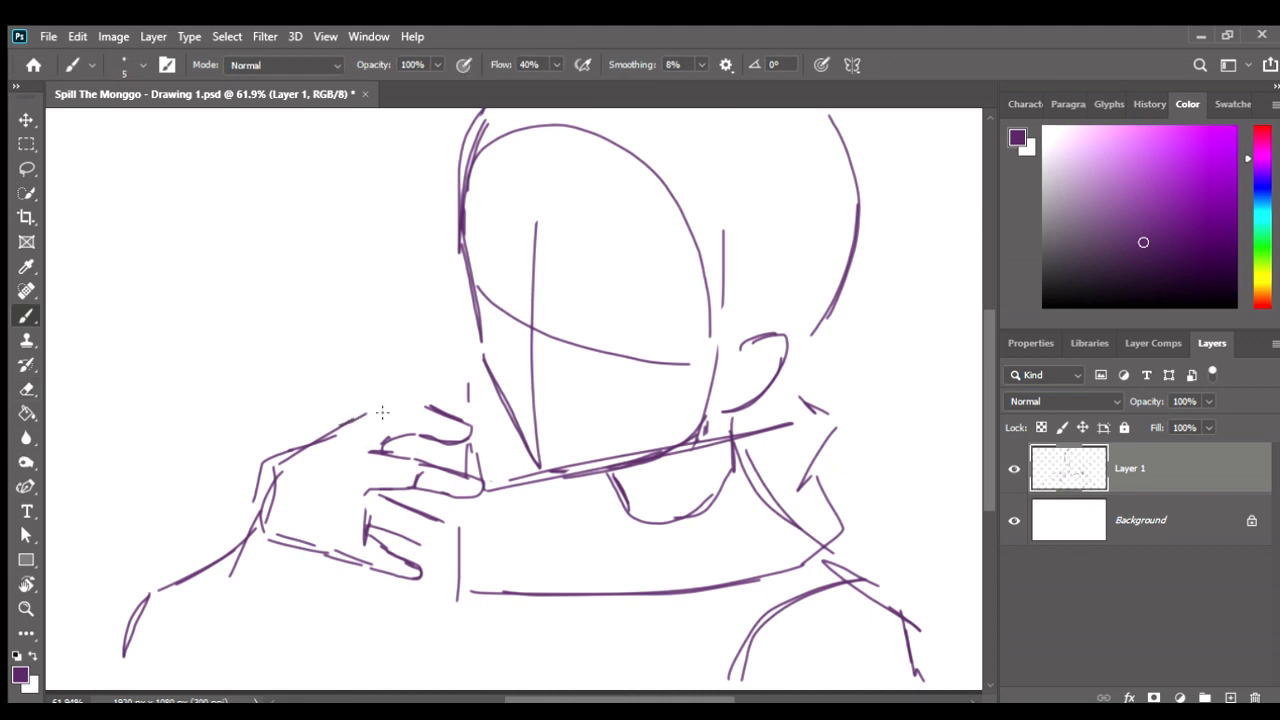
left_click_drag(378, 411, 415, 405)
Redraw the lower finger's edge, removing the unwanted stroke under the hand.
left_click_drag(473, 488, 473, 423)
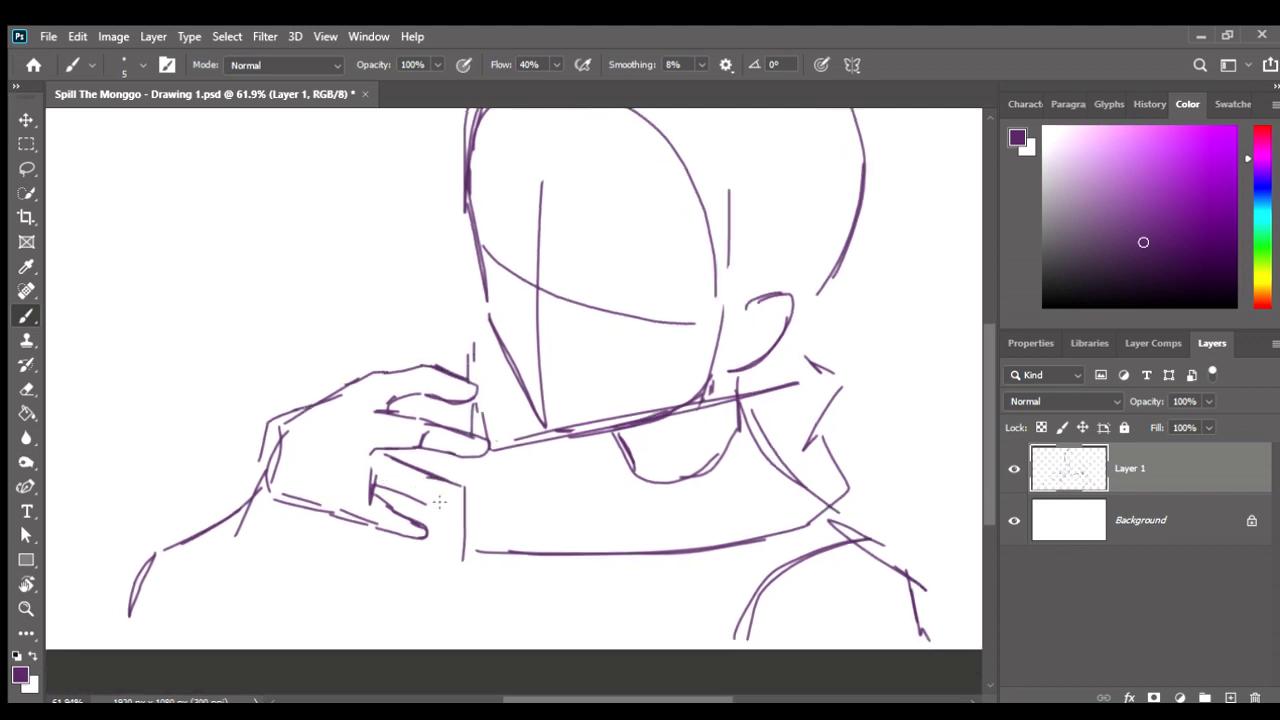
mouse_move(384, 483)
left_mouse_down()
mouse_move(465, 500)
mouse_move(366, 529)
mouse_move(397, 530)
mouse_move(410, 492)
left_mouse_up()
key("e")
key("b")
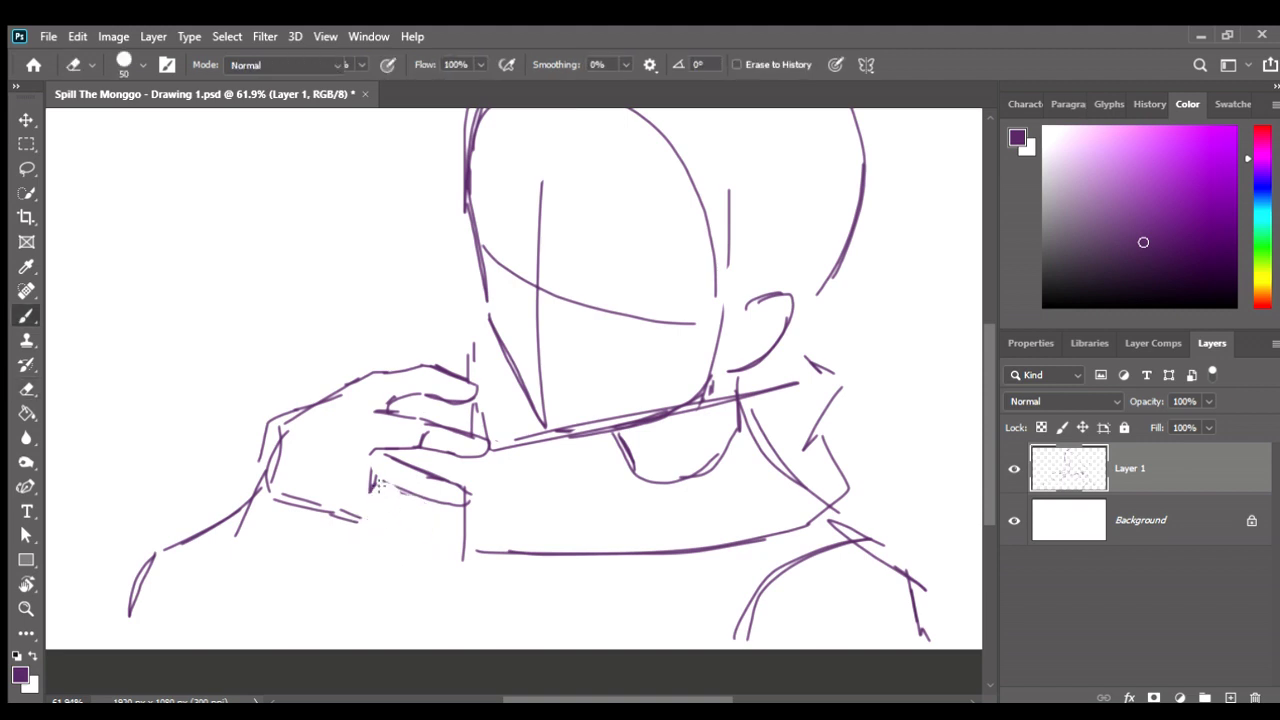
mouse_move(381, 482)
left_mouse_down()
mouse_move(452, 495)
mouse_move(396, 503)
mouse_move(399, 525)
mouse_move(436, 550)
left_mouse_up()
mouse_move(380, 518)
left_mouse_down()
mouse_move(424, 552)
mouse_move(432, 541)
left_mouse_up()
key("ctrl+z")
key("ctrl+z")
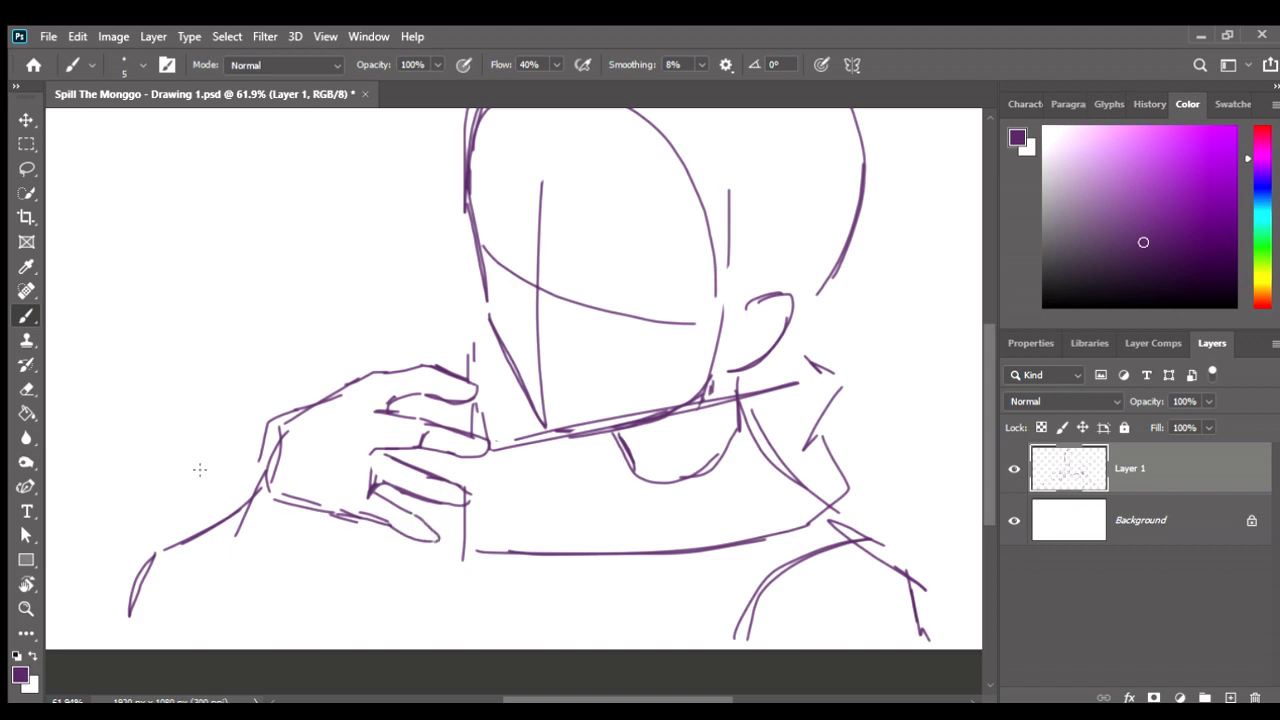
Erase the old lower-left arm line and rough in new arm lines from the hand.
key("e")
left_click_drag(238, 528, 185, 546)
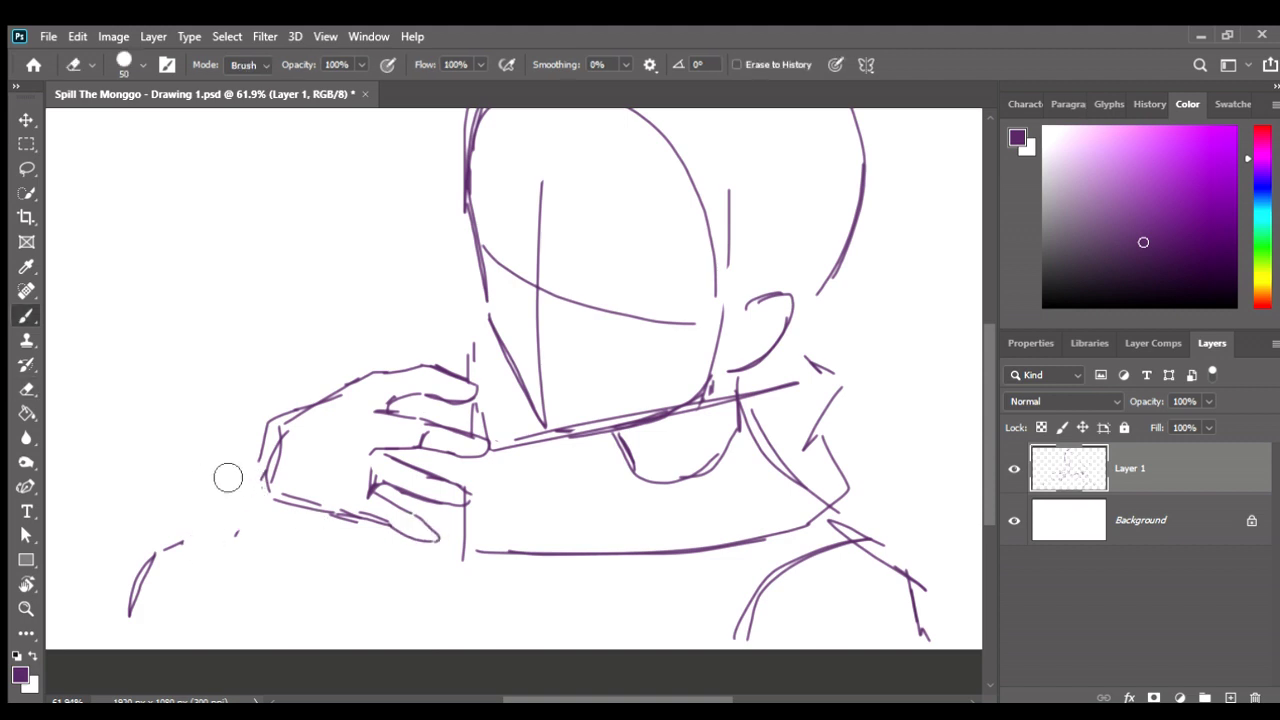
left_click_drag(250, 464, 168, 541)
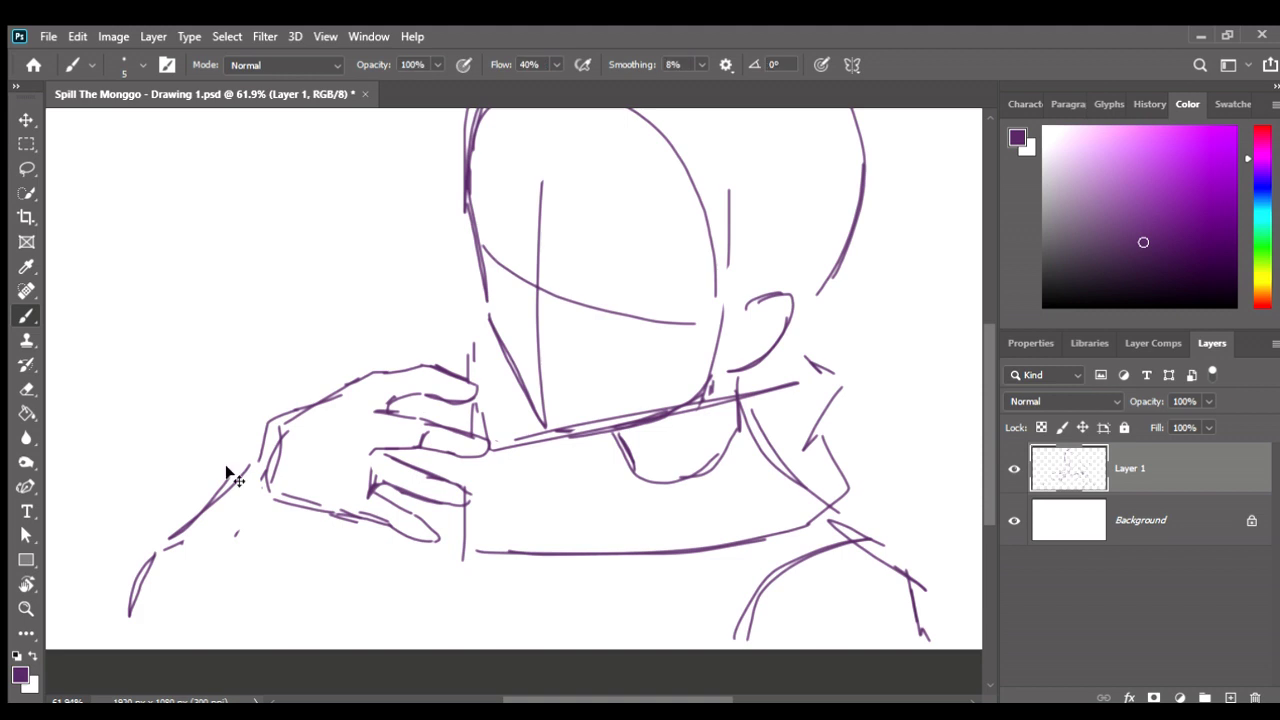
key("e")
mouse_move(233, 511)
left_mouse_down()
mouse_move(140, 594)
mouse_move(137, 623)
left_mouse_up()
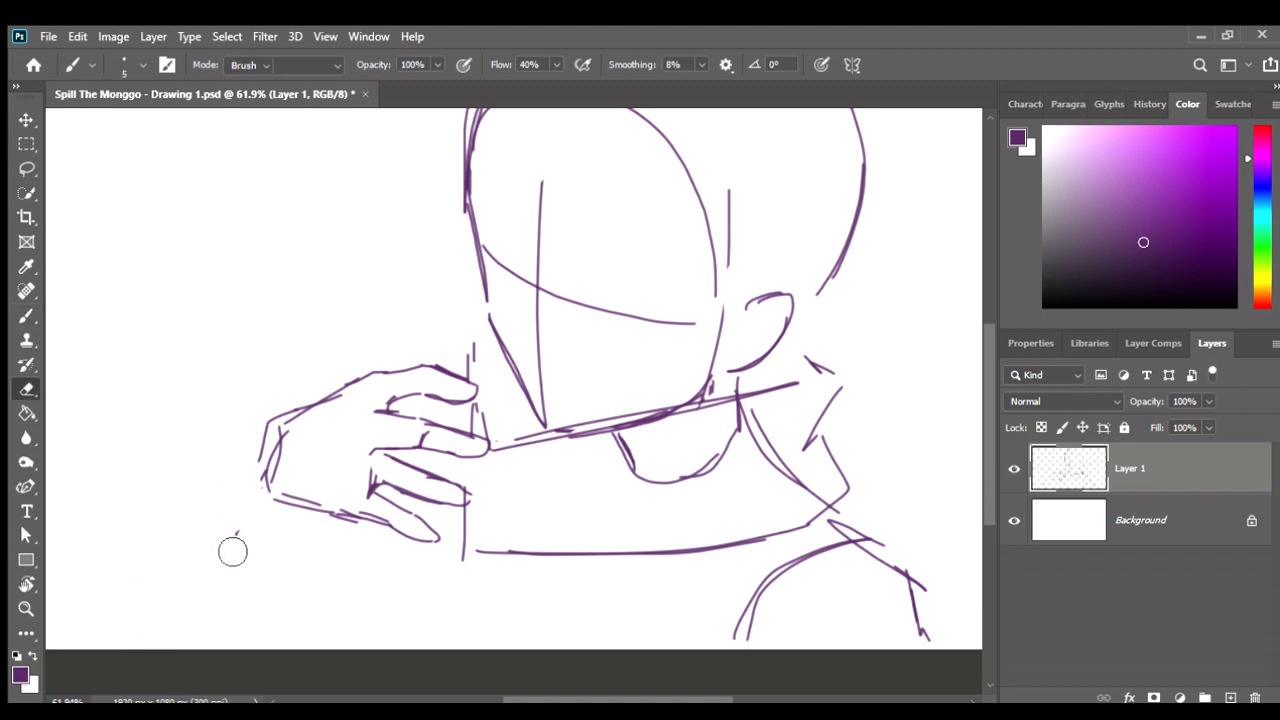
key("b")
Draw two parallel forearm outlines down-left to the canvas bottom, plus a short curve under the hand.
left_click_drag(250, 462, 147, 566)
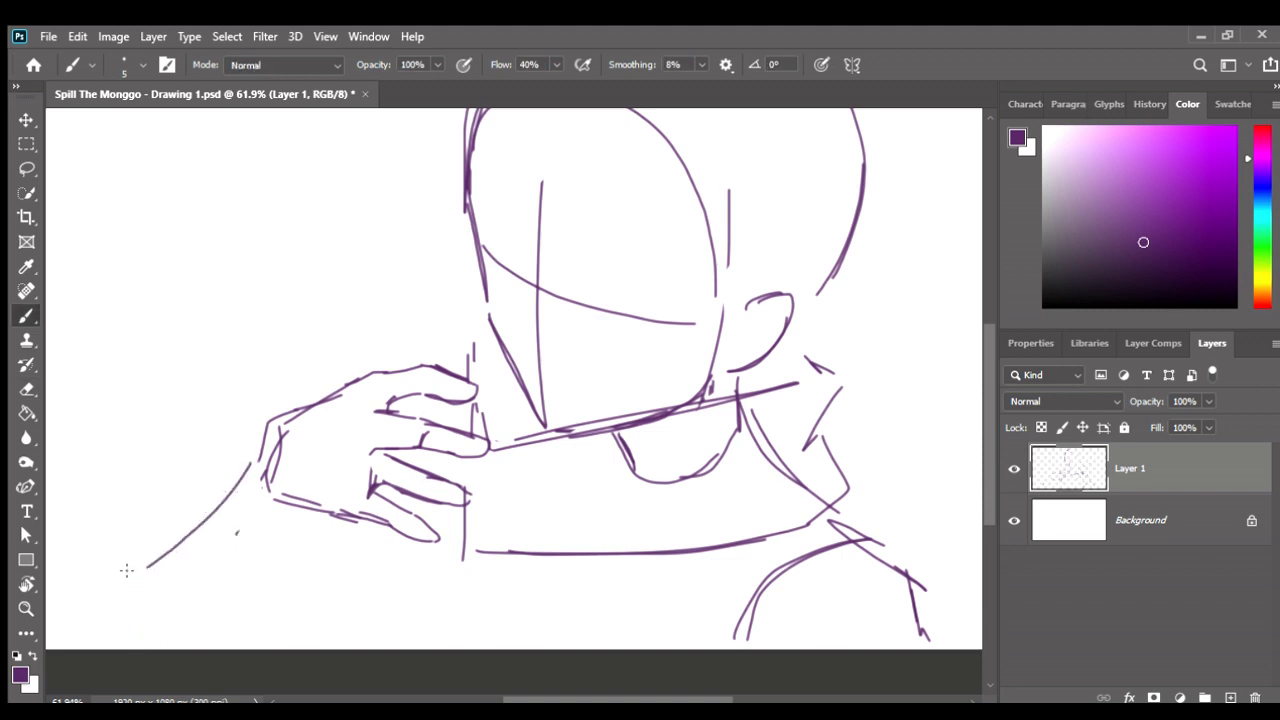
mouse_move(234, 489)
left_mouse_down()
mouse_move(127, 566)
mouse_move(89, 633)
left_mouse_up()
left_click_drag(96, 586, 81, 646)
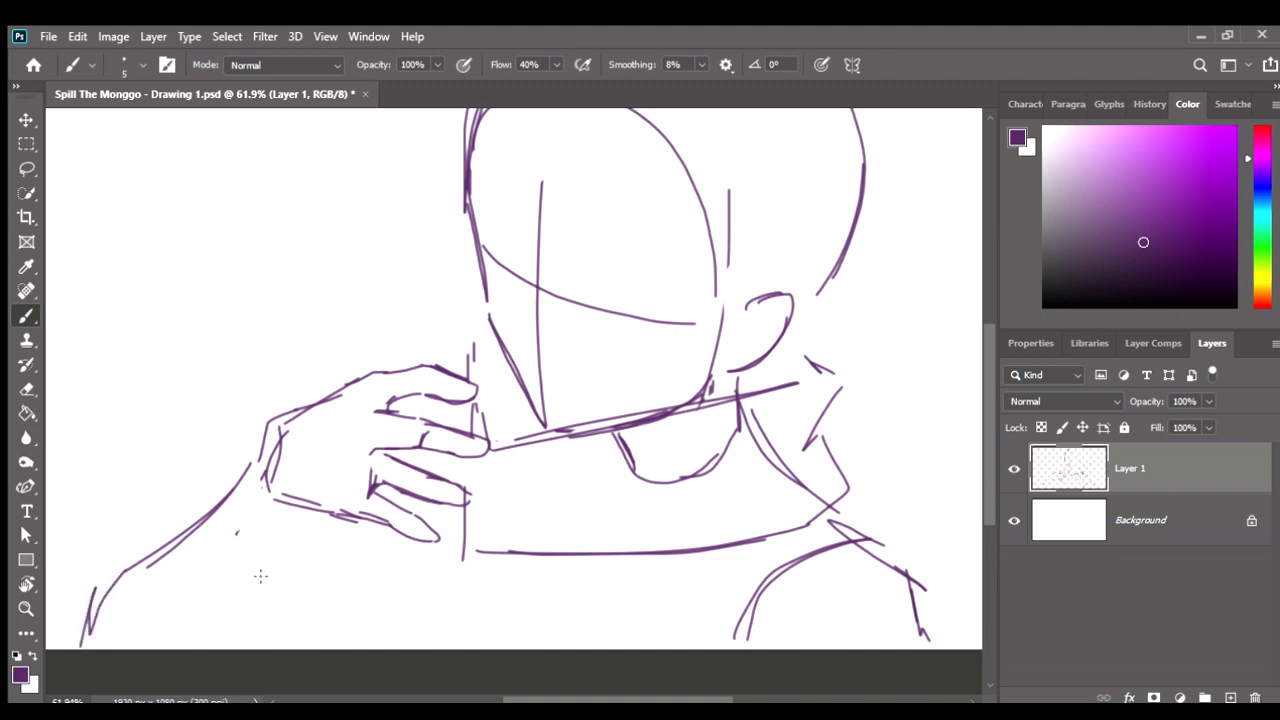
left_click_drag(340, 526, 268, 628)
key("ctrl+z")
mouse_move(292, 557)
left_mouse_down()
mouse_move(330, 513)
mouse_move(252, 630)
left_mouse_up()
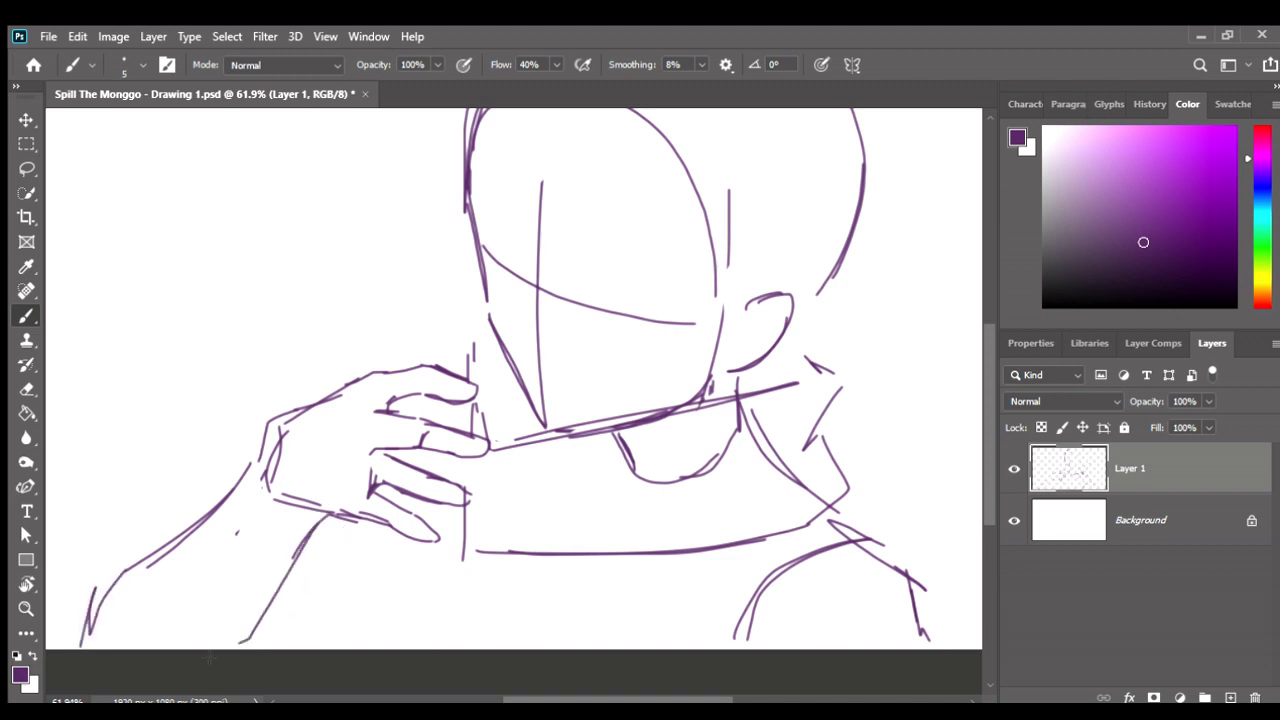
scroll(380, 490, "down", 2)
Erase stray wrist strokes and redraw the hand's upper-left edge as a curve.
key("e")
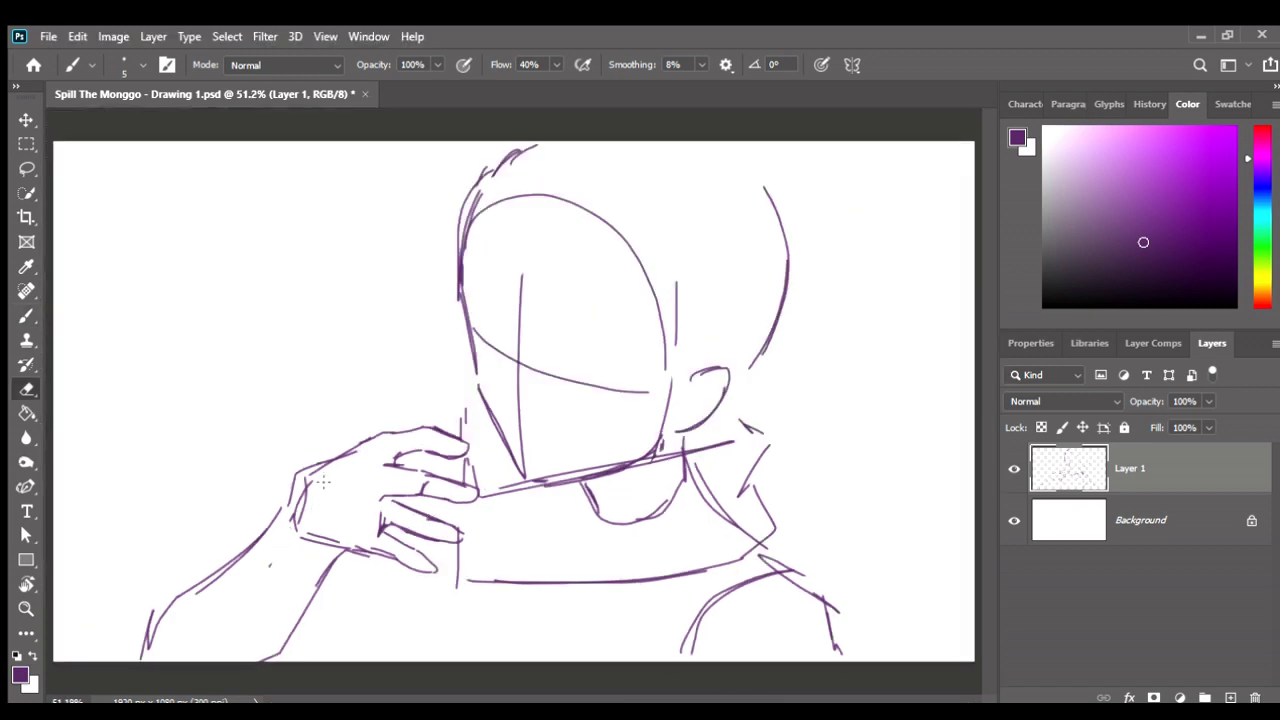
mouse_move(331, 463)
left_mouse_down()
mouse_move(295, 485)
mouse_move(260, 538)
left_mouse_up()
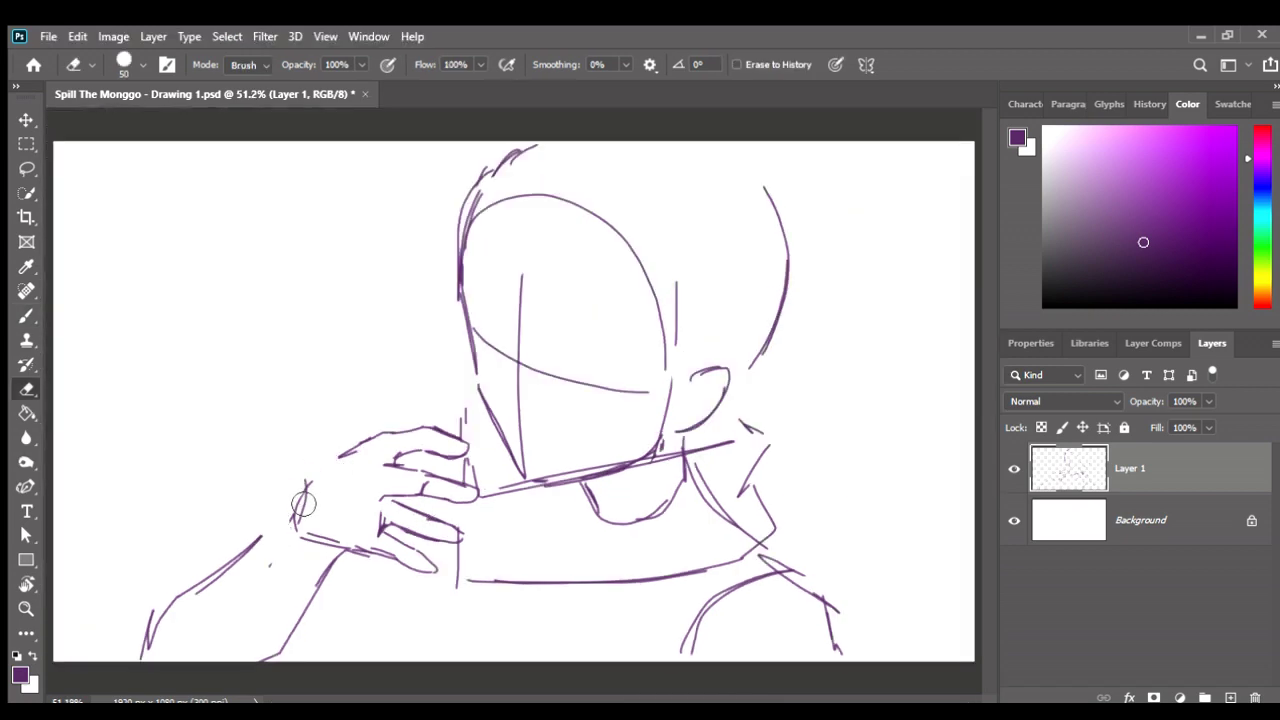
key("b")
mouse_move(292, 487)
left_mouse_down()
mouse_move(313, 447)
mouse_move(345, 437)
left_mouse_up()
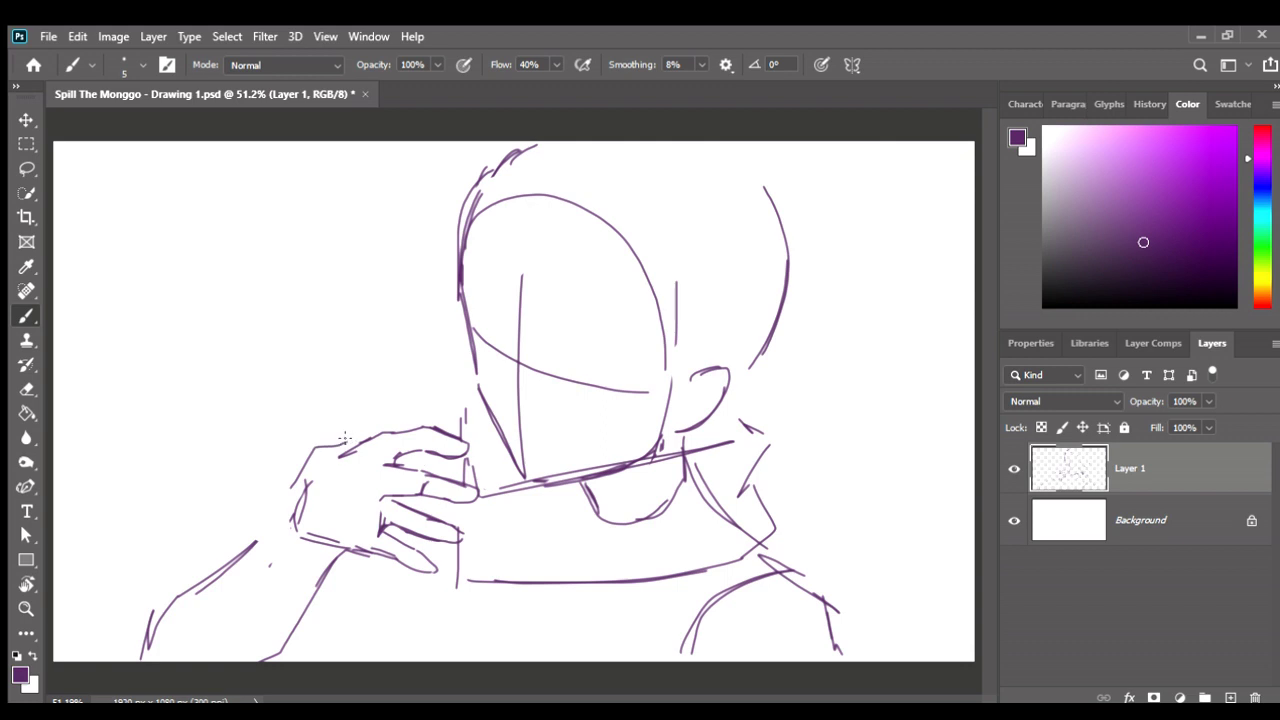
key("ctrl+z")
left_click_drag(290, 478, 341, 405)
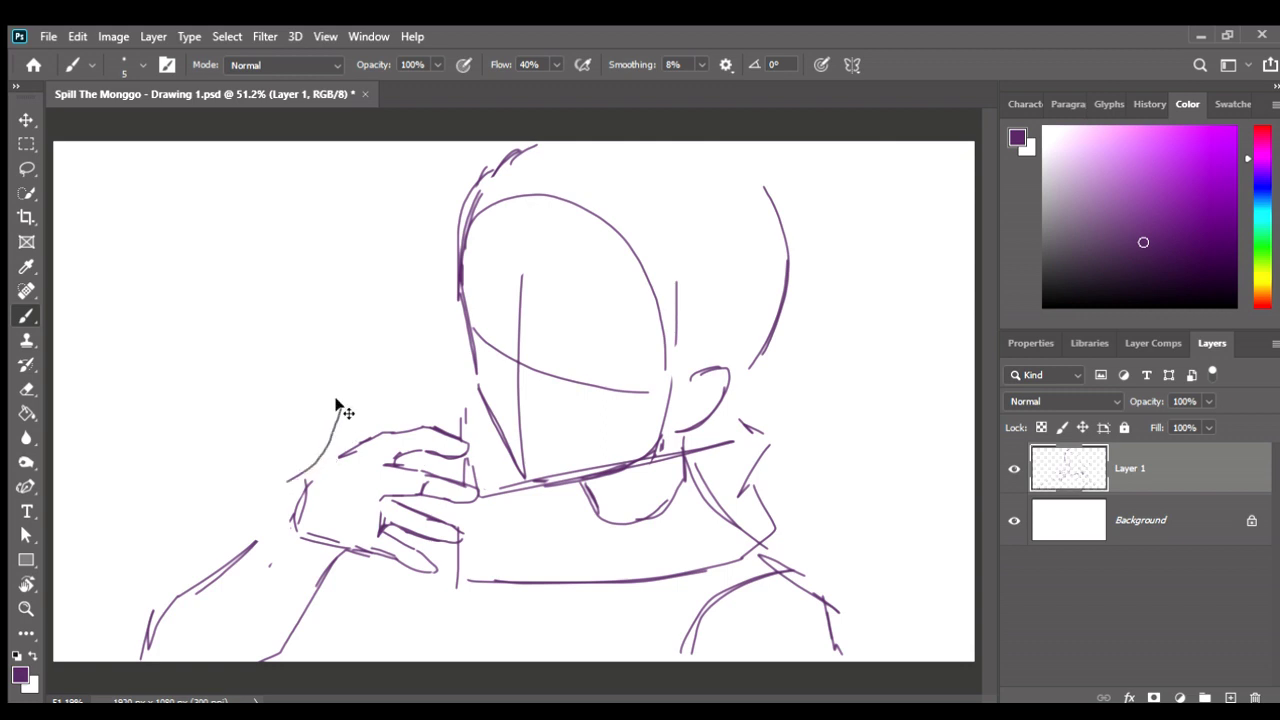
key("ctrl+z")
left_click_drag(307, 453, 364, 408)
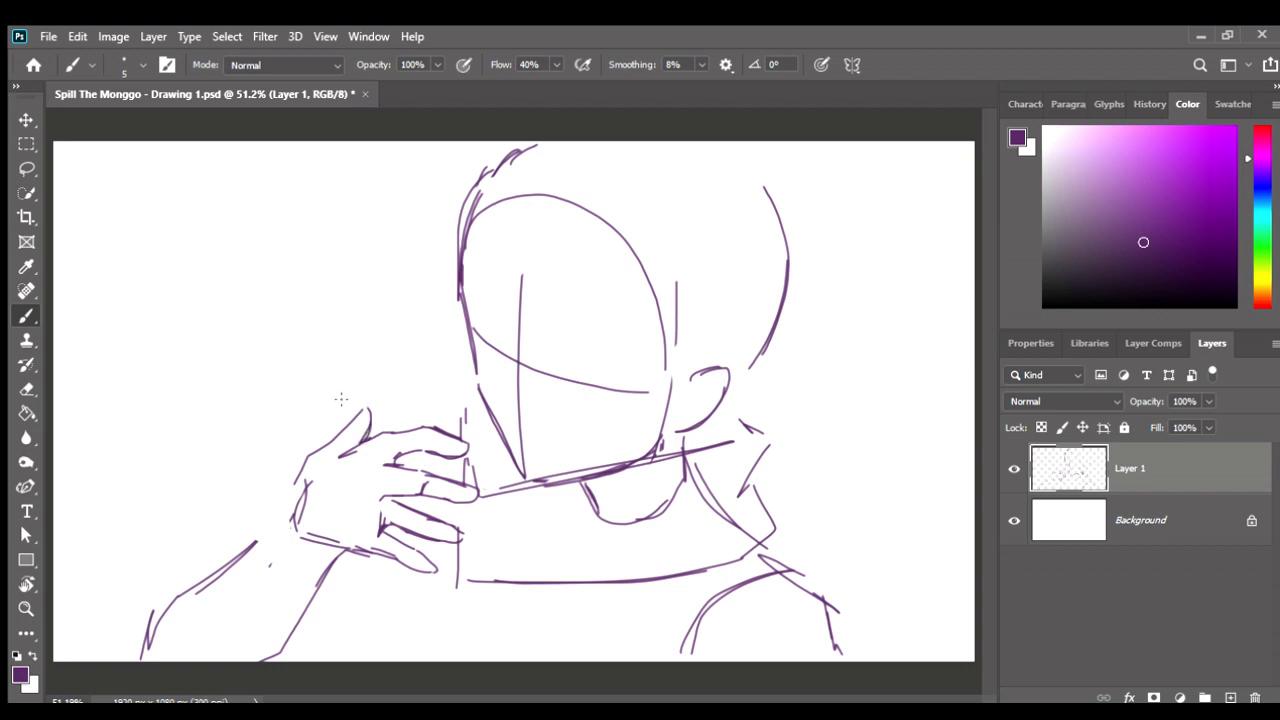
Lasso the hand and arm, shift them right toward the chin, and deselect.
key("l")
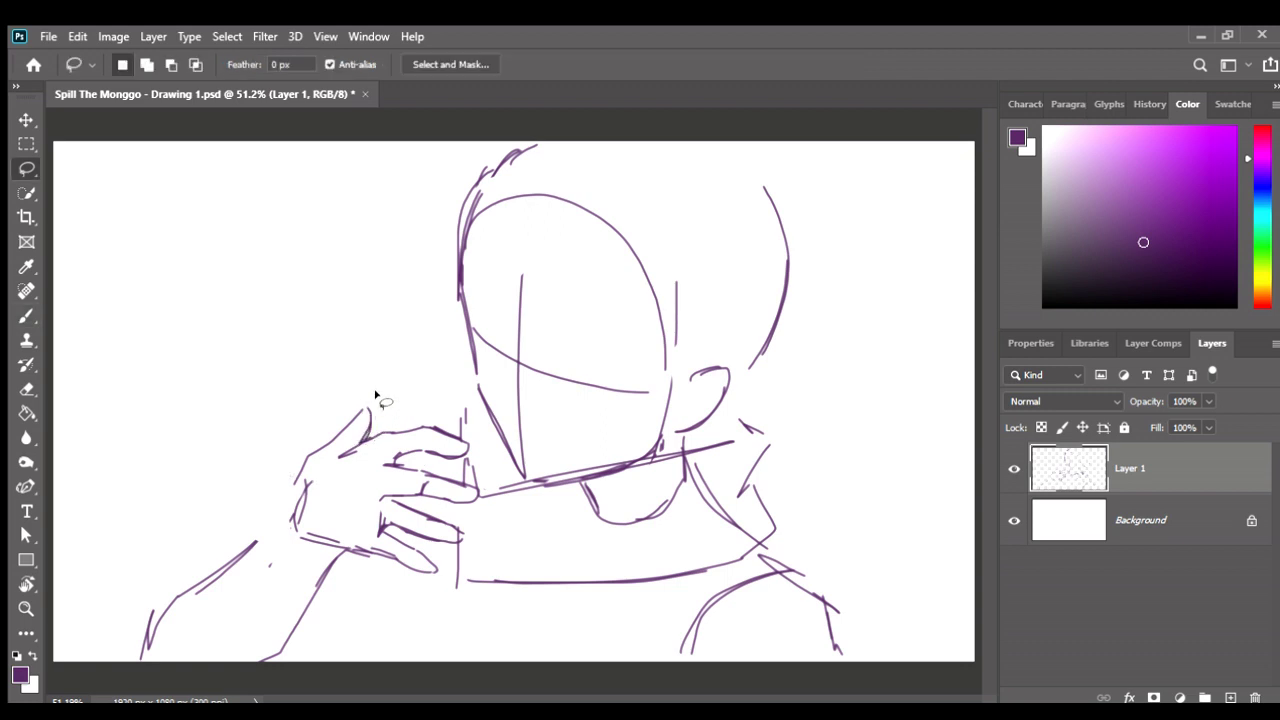
mouse_move(380, 397)
left_mouse_down()
mouse_move(457, 434)
mouse_move(449, 521)
mouse_move(348, 385)
mouse_move(358, 393)
left_mouse_up()
key("v")
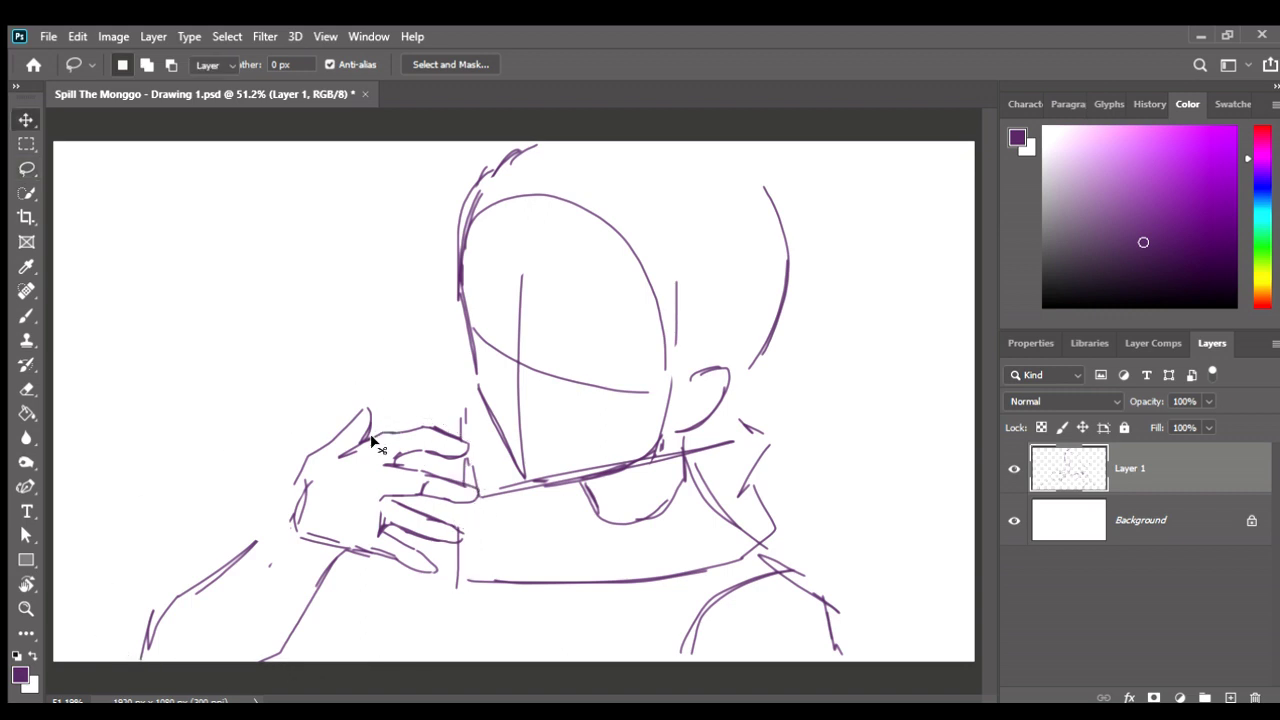
left_click_drag(374, 437, 398, 438)
key("v")
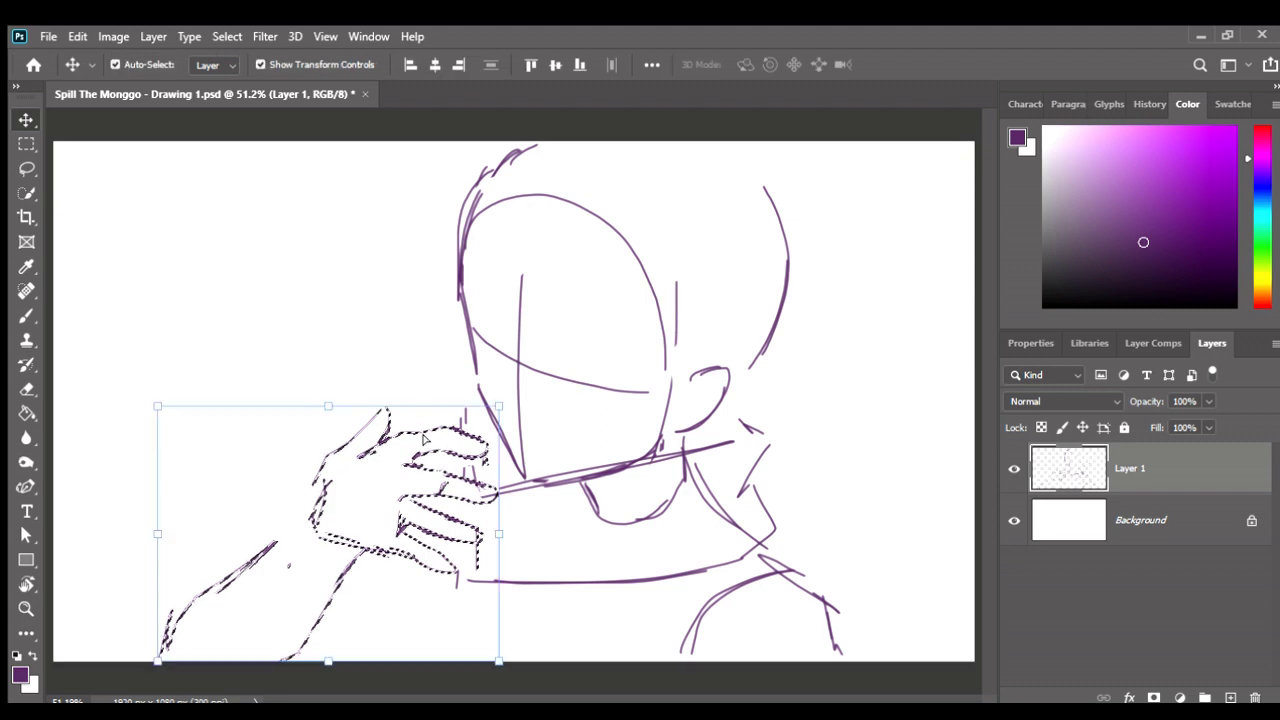
key("ctrl+d")
Erase the leftover old lower-left arm strokes.
key("e")
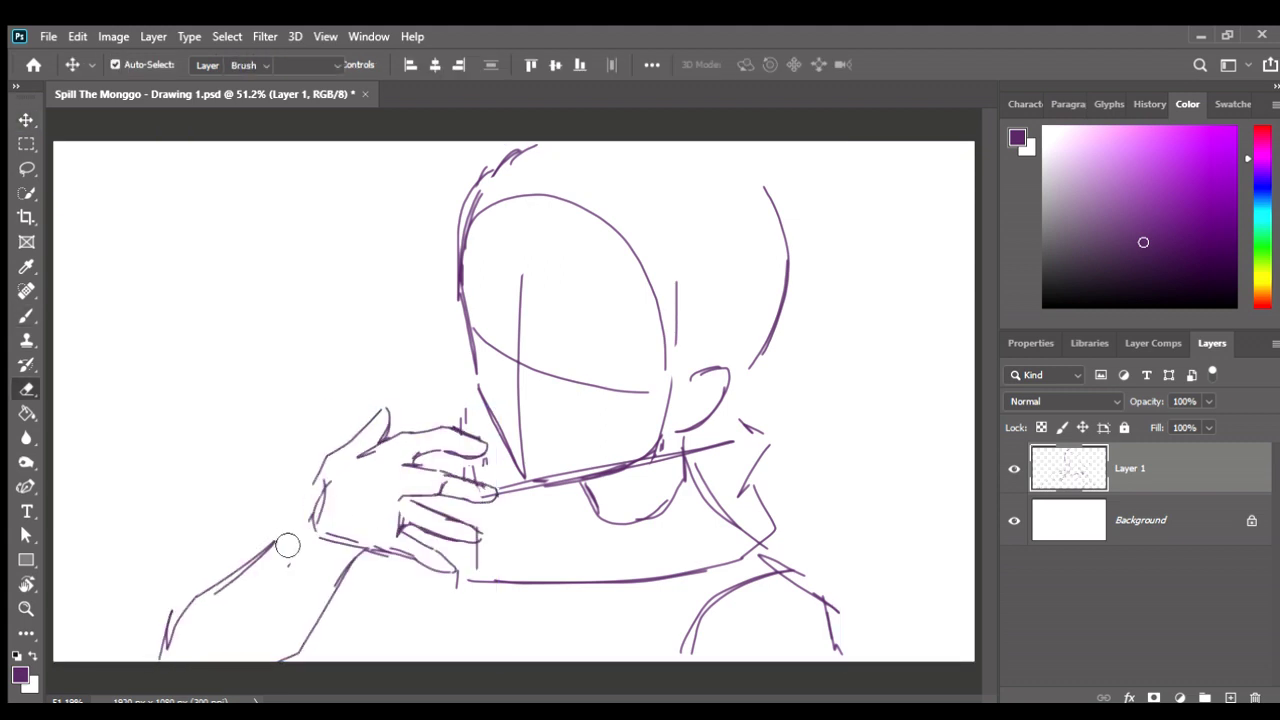
left_click_drag(167, 630, 172, 672)
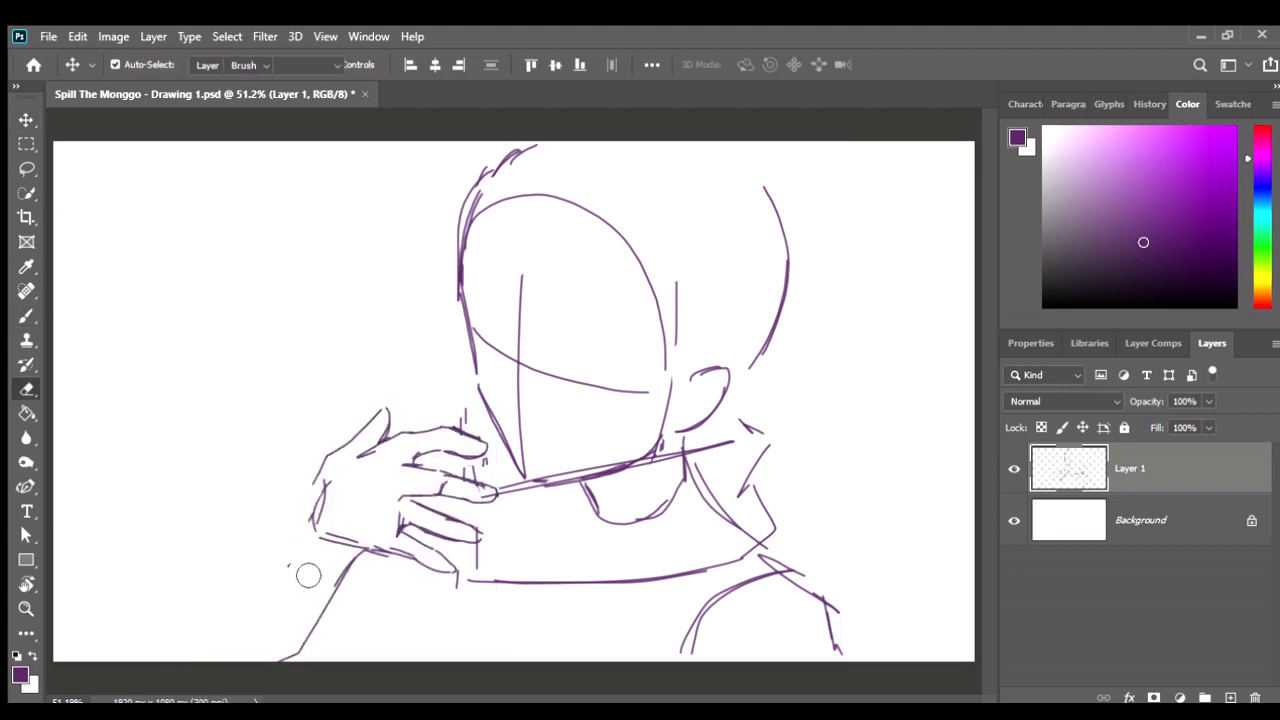
left_click_drag(347, 585, 276, 676)
Sketch the left wrist line running down from the hand, discarding misplaced strokes.
key("b")
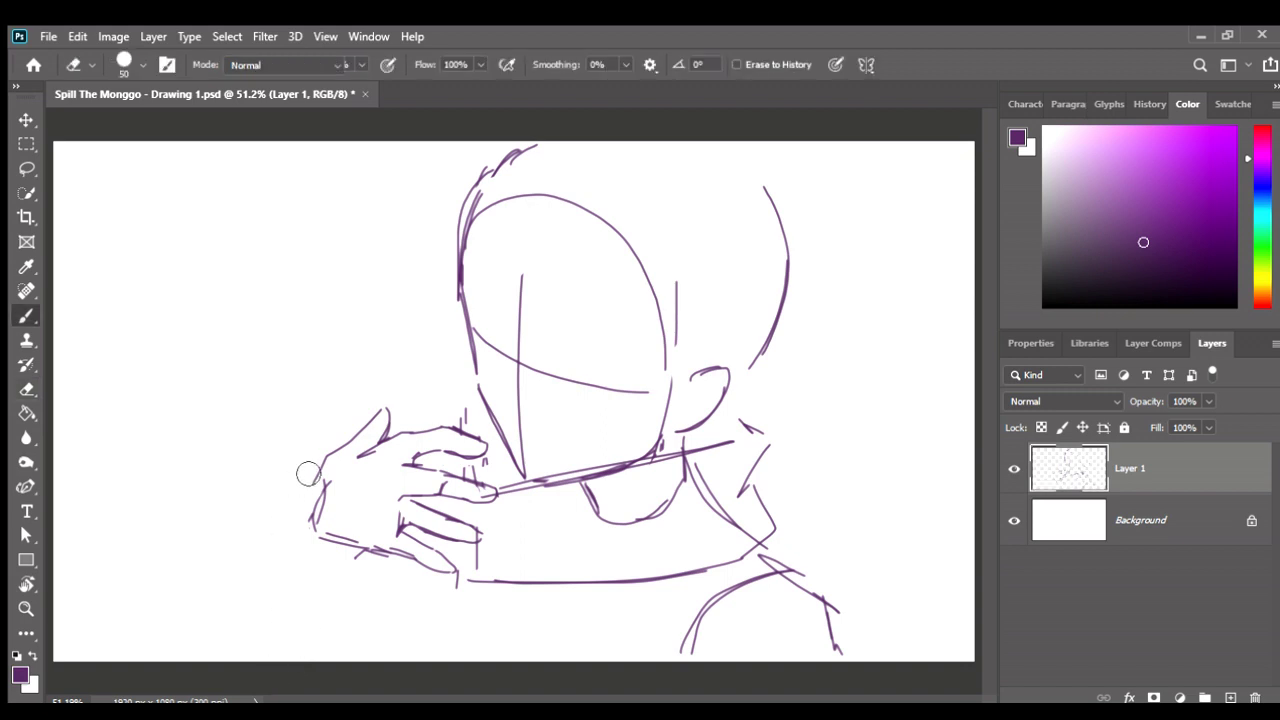
mouse_move(288, 433)
left_mouse_down()
mouse_move(330, 455)
mouse_move(214, 514)
left_mouse_up()
key("ctrl+z")
mouse_move(304, 487)
left_mouse_down()
mouse_move(218, 511)
mouse_move(186, 576)
mouse_move(228, 655)
mouse_move(348, 570)
mouse_move(285, 632)
left_mouse_up()
key("ctrl+z")
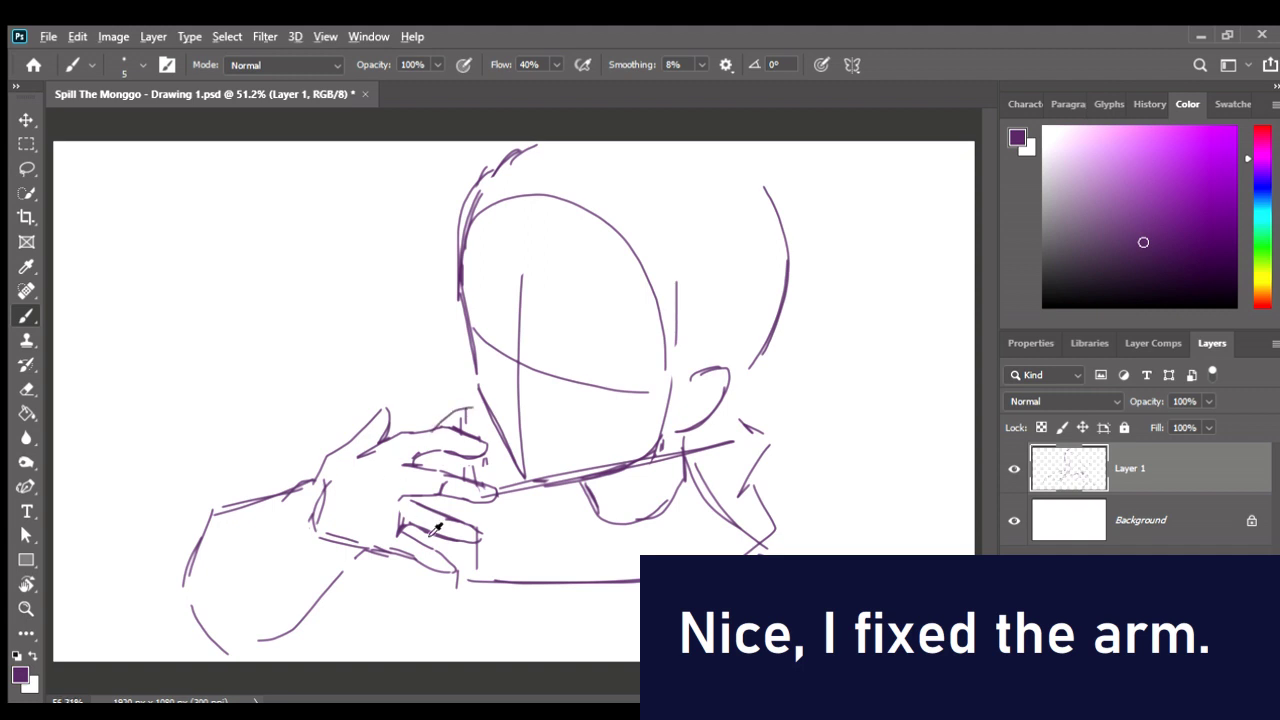
scroll(436, 527, "up", 1)
key("e")
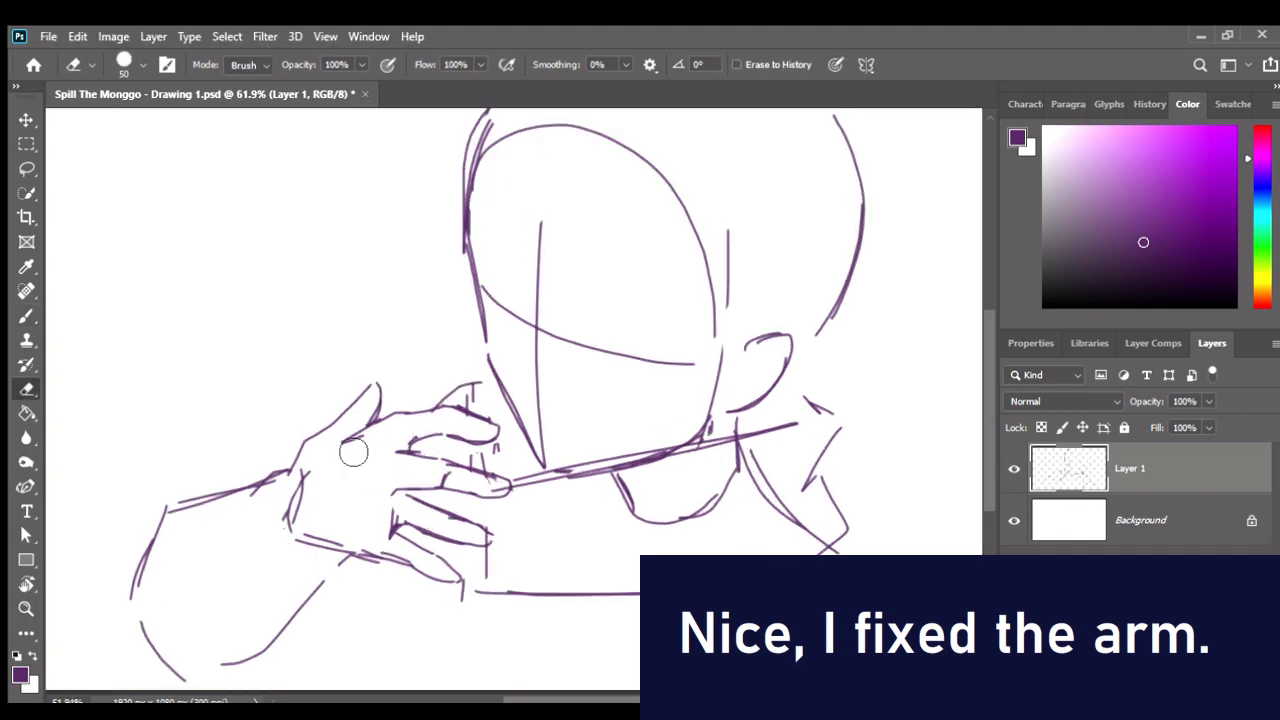
key("b")
mouse_move(300, 472)
left_mouse_down()
mouse_move(296, 572)
mouse_move(266, 630)
left_mouse_up()
Rework the lower forearm, ending with a diagonal forearm line below the hand.
key("b")
left_click_drag(288, 580, 222, 658)
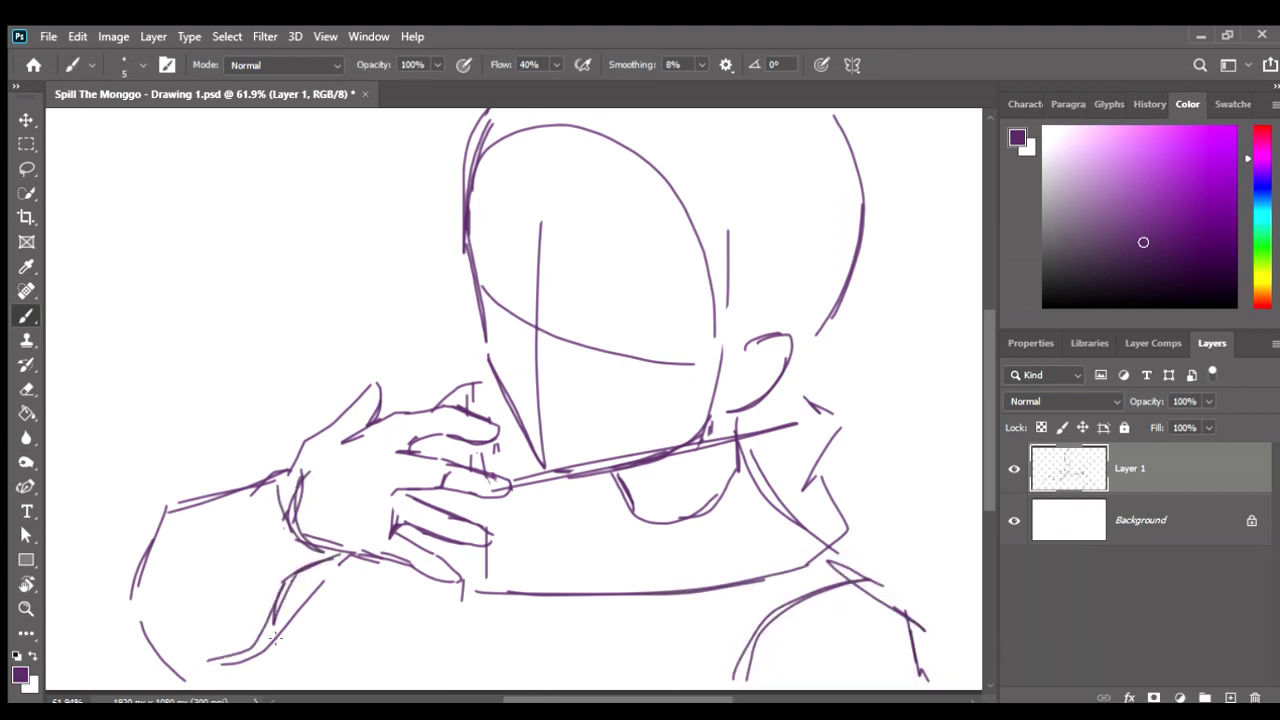
key("e")
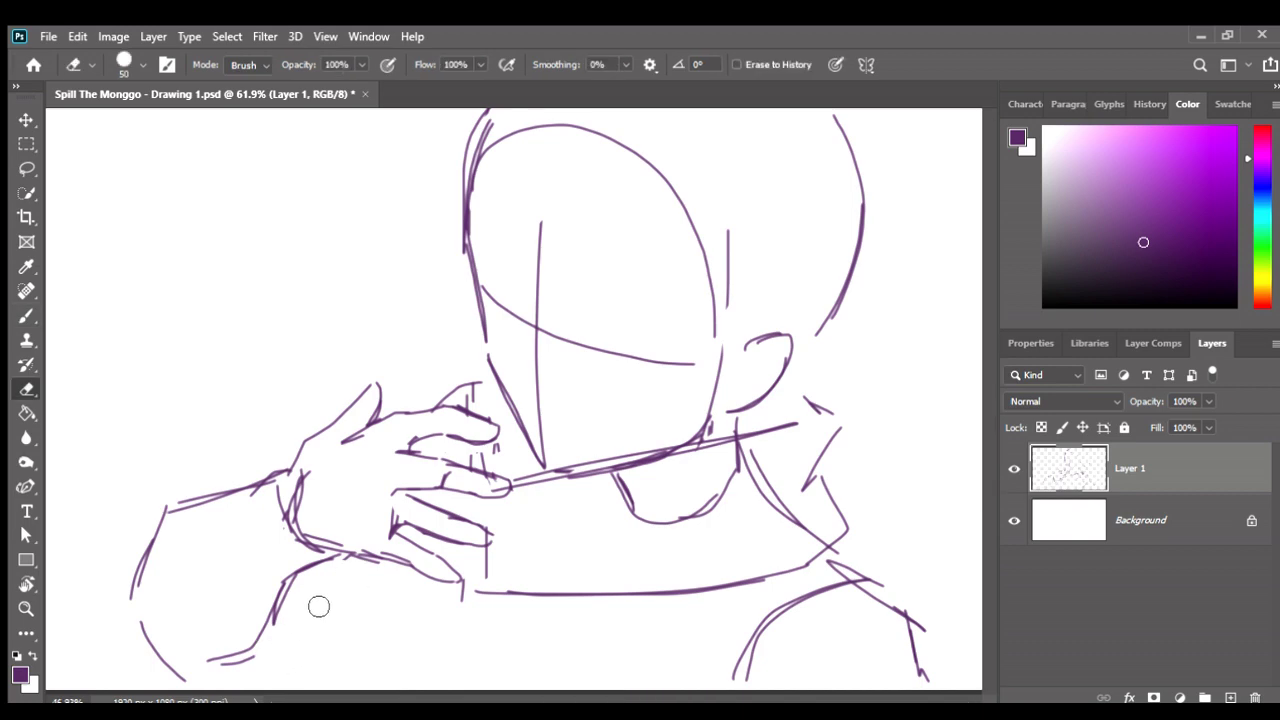
scroll(318, 606, "down", 2)
mouse_move(335, 555)
left_mouse_down()
mouse_move(300, 610)
mouse_move(268, 628)
left_mouse_up()
key("b")
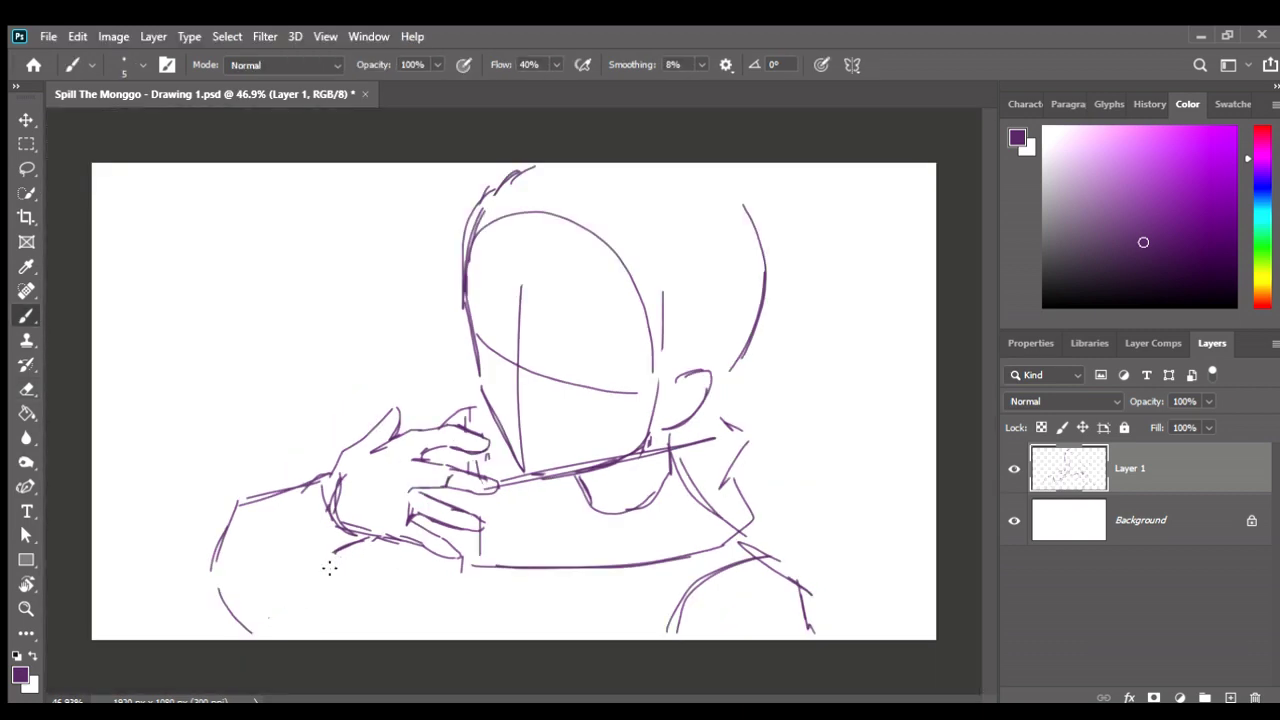
left_click_drag(339, 557, 303, 601)
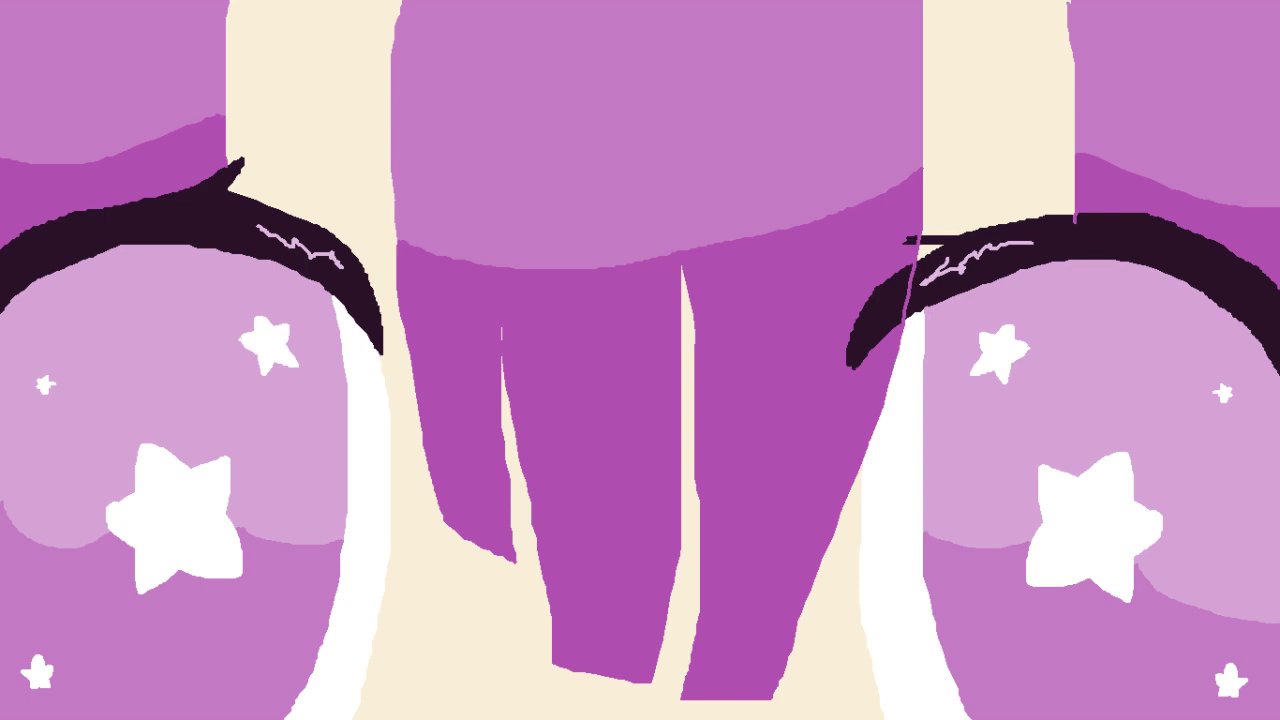